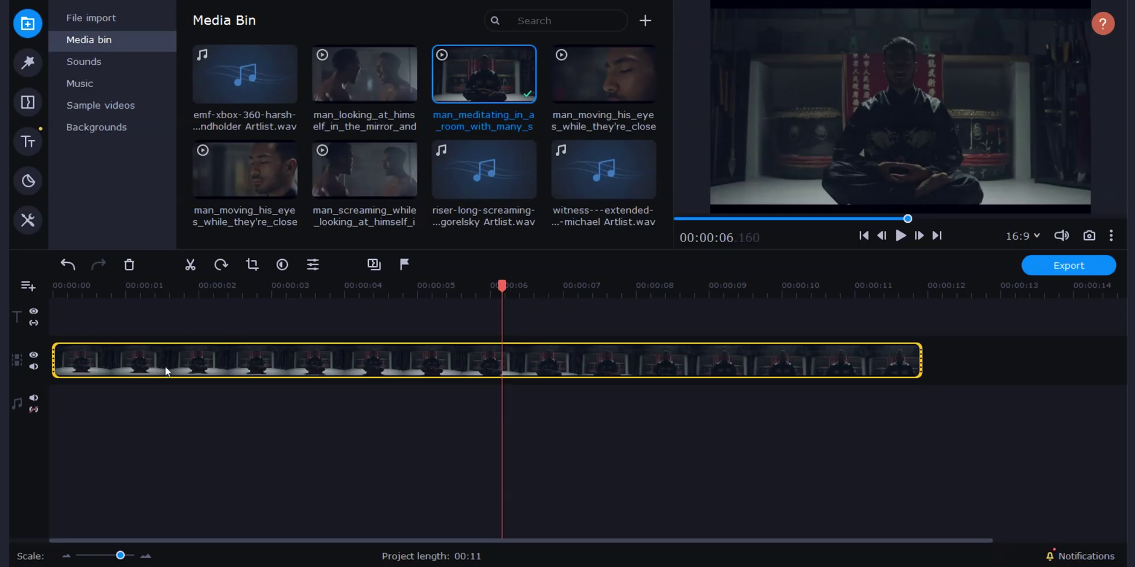
Scrub through the meditation clip and preview the Noise filters, including Broken lens and both Distortion variants.
{"action": "left_click", "coordinate": [58, 290]}
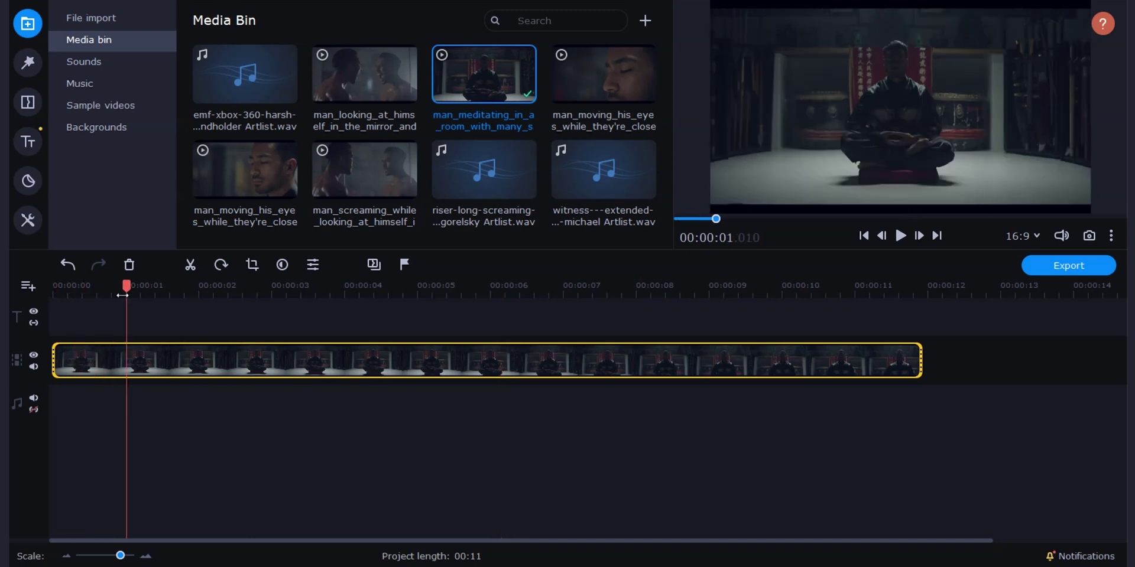
{"action": "left_click_drag", "start_coordinate": [306, 312], "coordinate": [710, 332]}
{"action": "left_click_drag", "start_coordinate": [616, 327], "coordinate": [251, 291]}
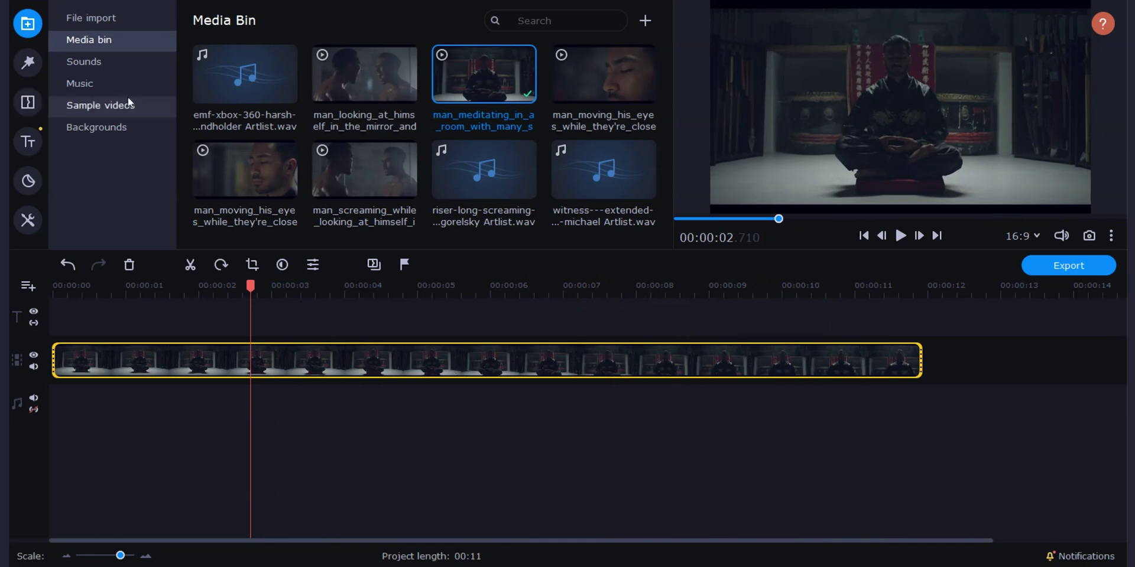
{"action": "left_click", "coordinate": [37, 65]}
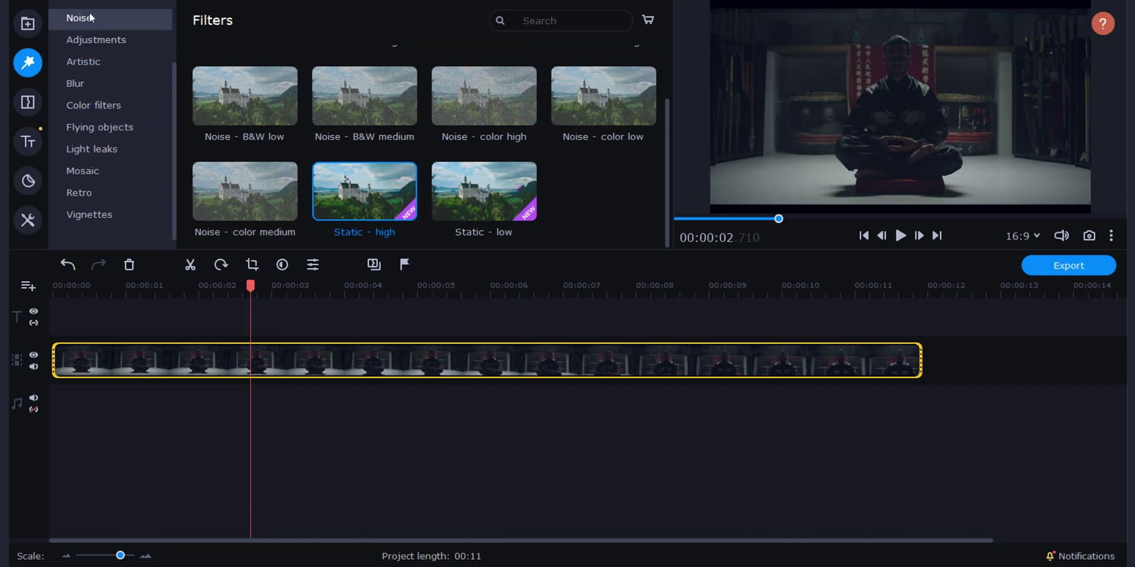
{"action": "scroll", "coordinate": [479, 210], "scroll_direction": "up", "scroll_amount": 2}
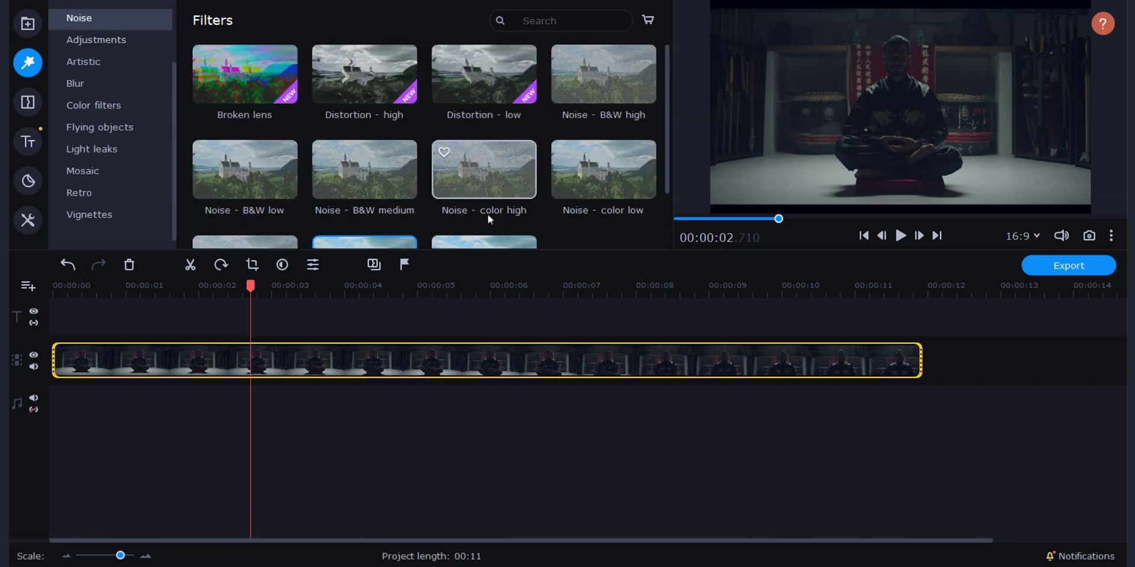
{"action": "left_click", "coordinate": [240, 82]}
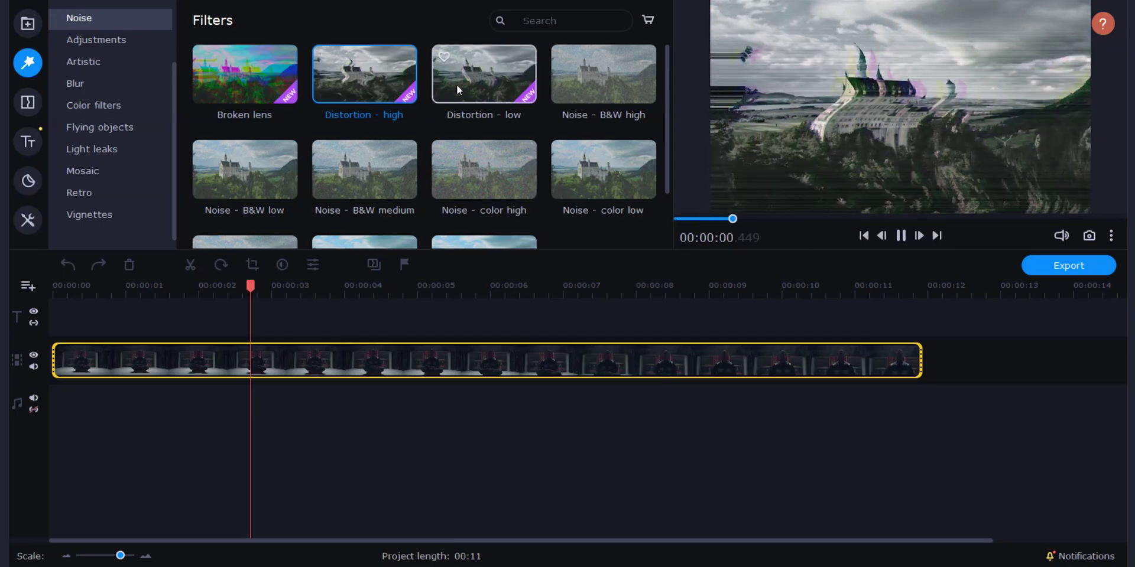
{"action": "left_click", "coordinate": [457, 84]}
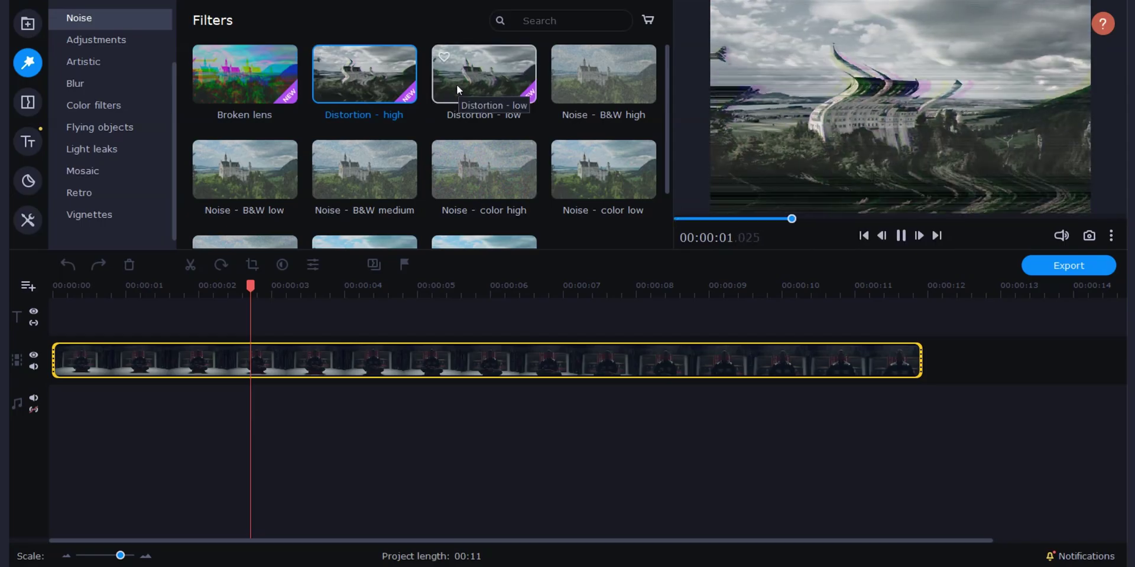
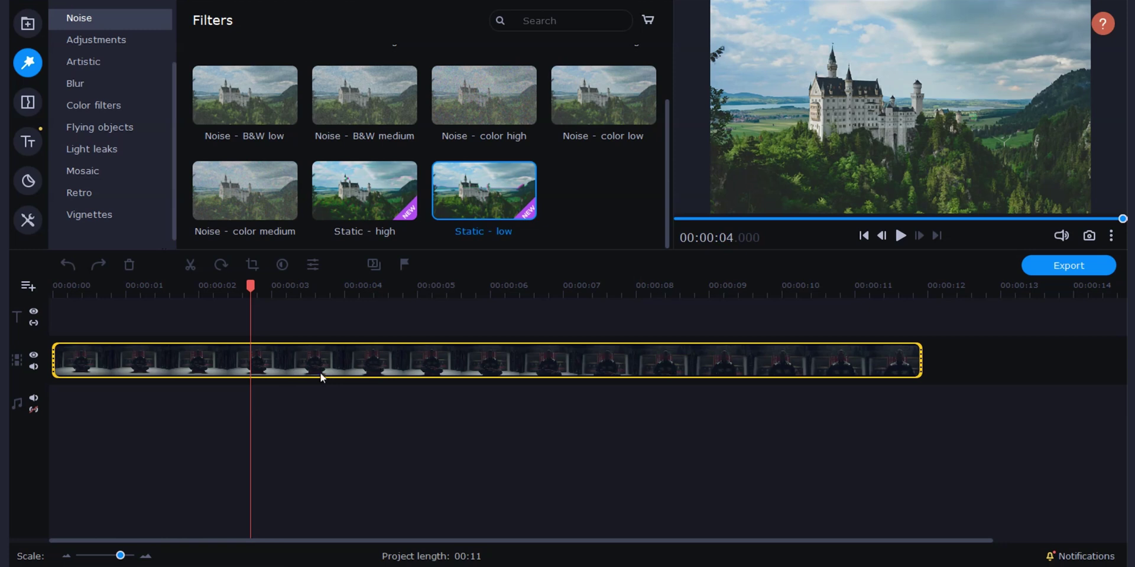
Split the meditation clip at 00:00:02.000 and 00:00:02.250 to isolate a short middle segment.
{"action": "left_click_drag", "start_coordinate": [252, 287], "coordinate": [198, 299]}
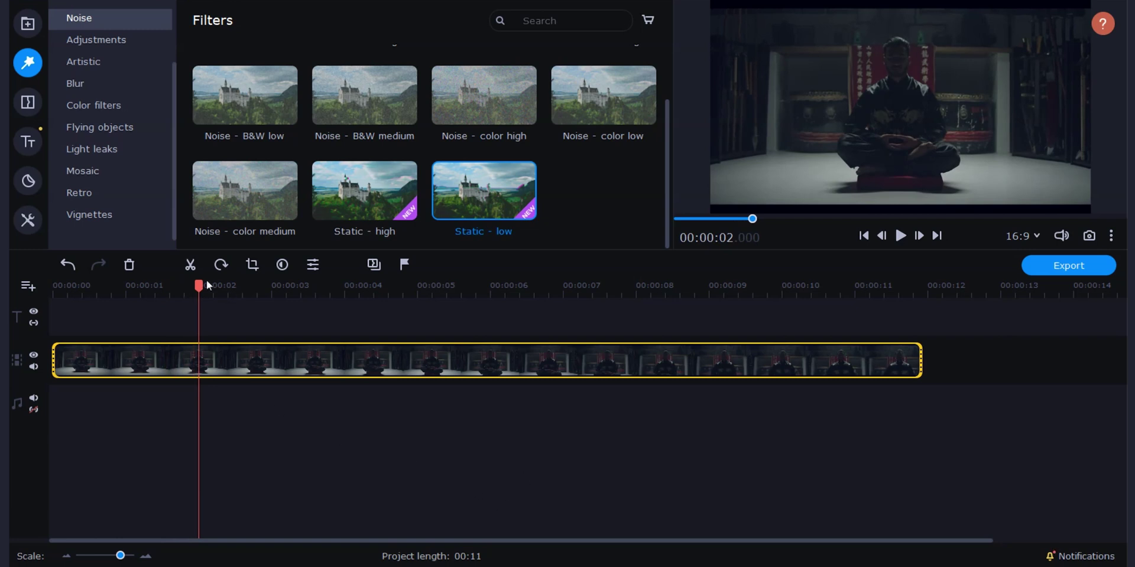
{"action": "left_click", "coordinate": [190, 264]}
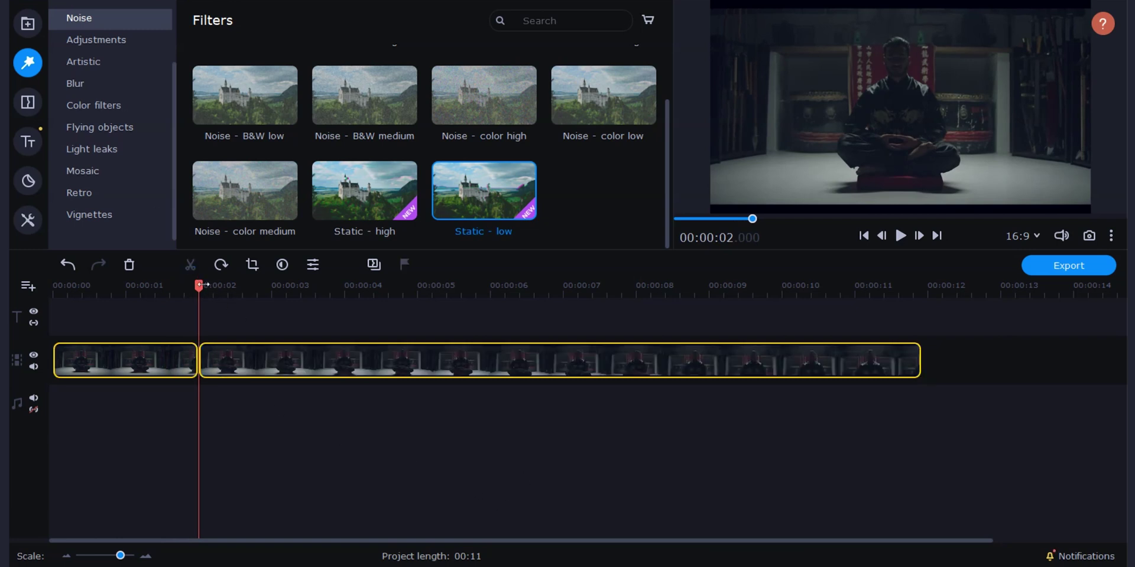
{"action": "left_click_drag", "start_coordinate": [198, 286], "coordinate": [216, 297]}
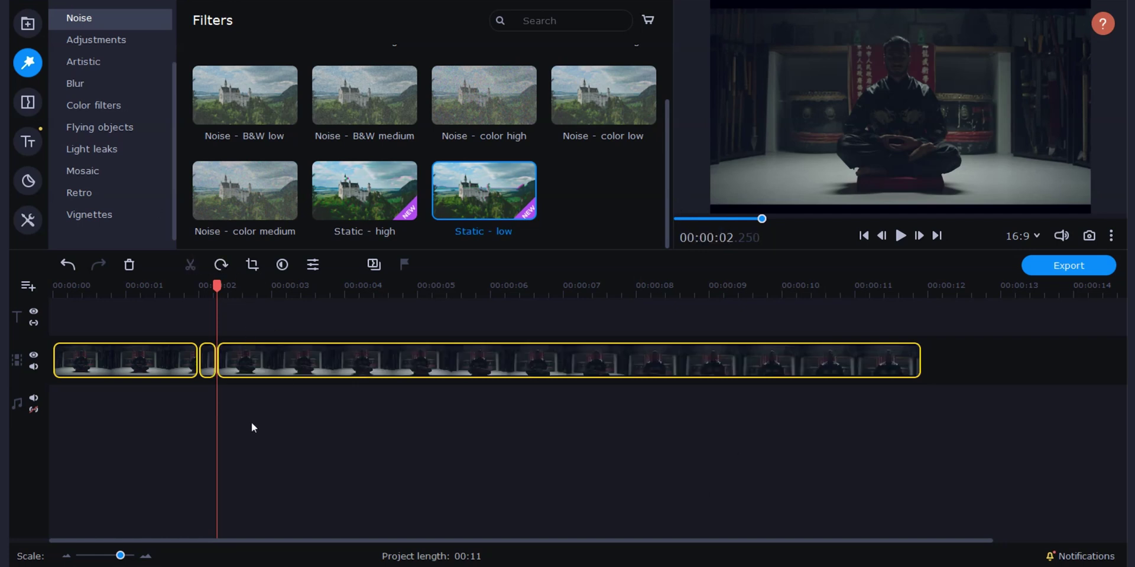
Apply the Broken lens and Distortion - low filters to the short middle segment and play back that section.
{"action": "left_click", "coordinate": [209, 366]}
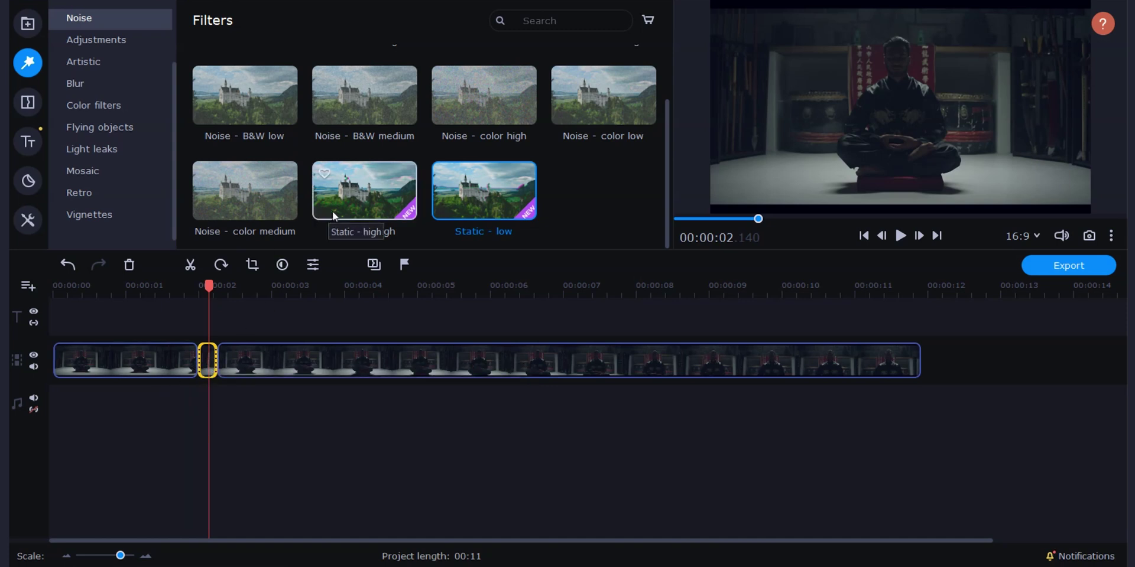
{"action": "scroll", "coordinate": [357, 229], "scroll_direction": "up", "scroll_amount": 1}
{"action": "left_click_drag", "start_coordinate": [239, 87], "coordinate": [204, 363]}
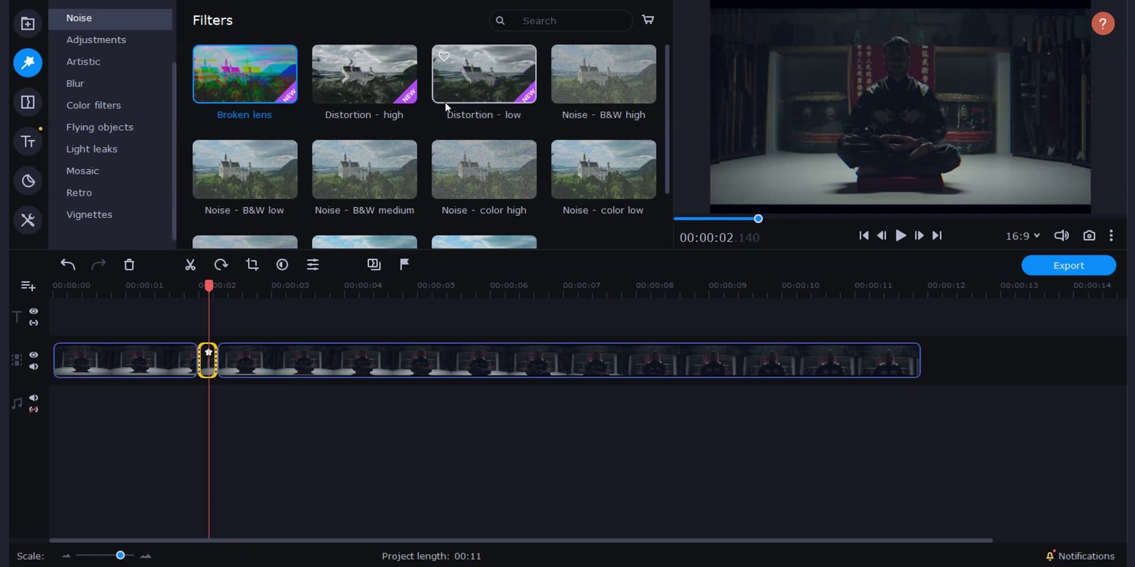
{"action": "left_click_drag", "start_coordinate": [467, 79], "coordinate": [207, 360]}
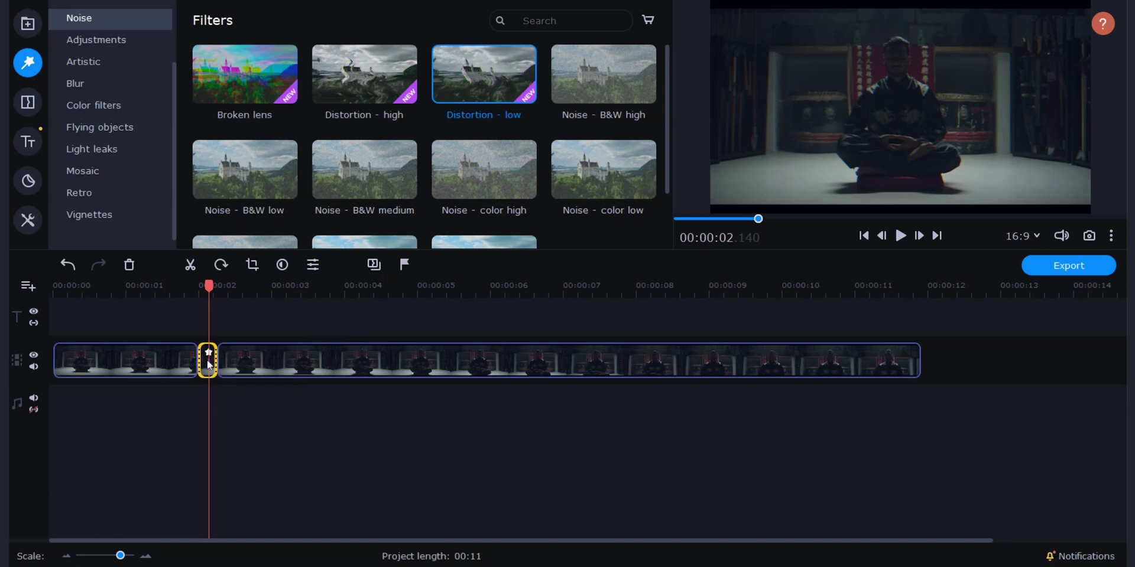
{"action": "left_click", "coordinate": [141, 293]}
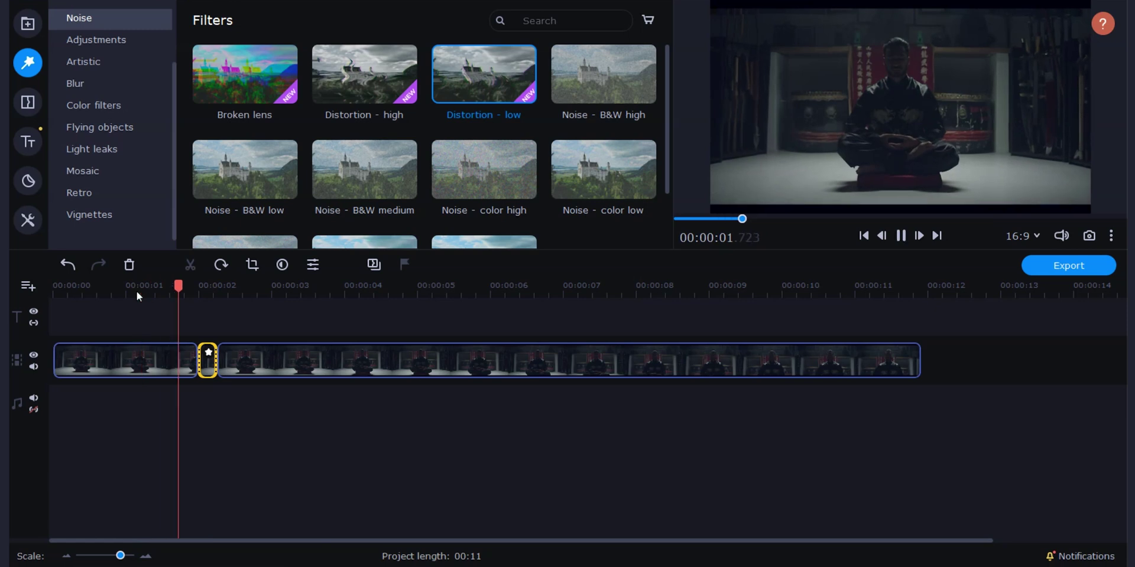
{"action": "key", "text": "space"}
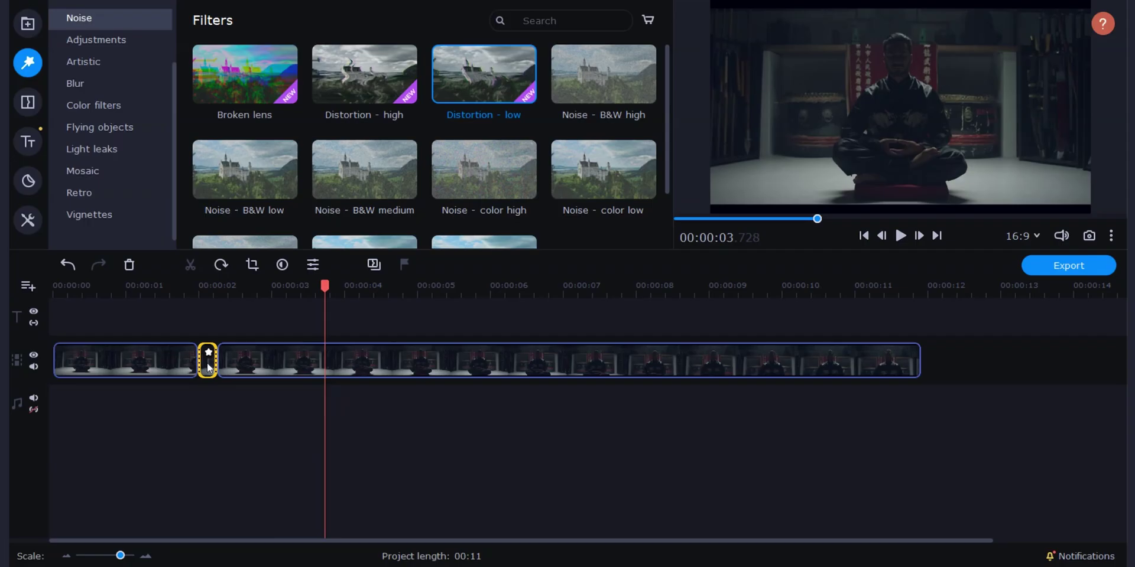
Set the short segment's Distortion - low filter to 50% and its Broken lens filter to 100%, and play back the result.
{"action": "double_click", "coordinate": [208, 367]}
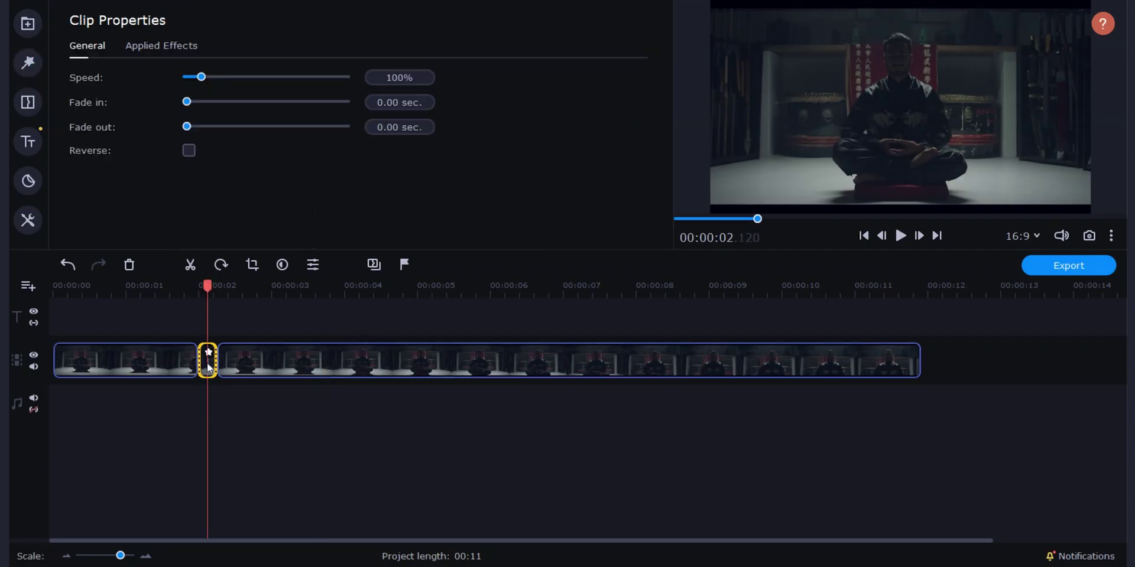
{"action": "left_click", "coordinate": [155, 43]}
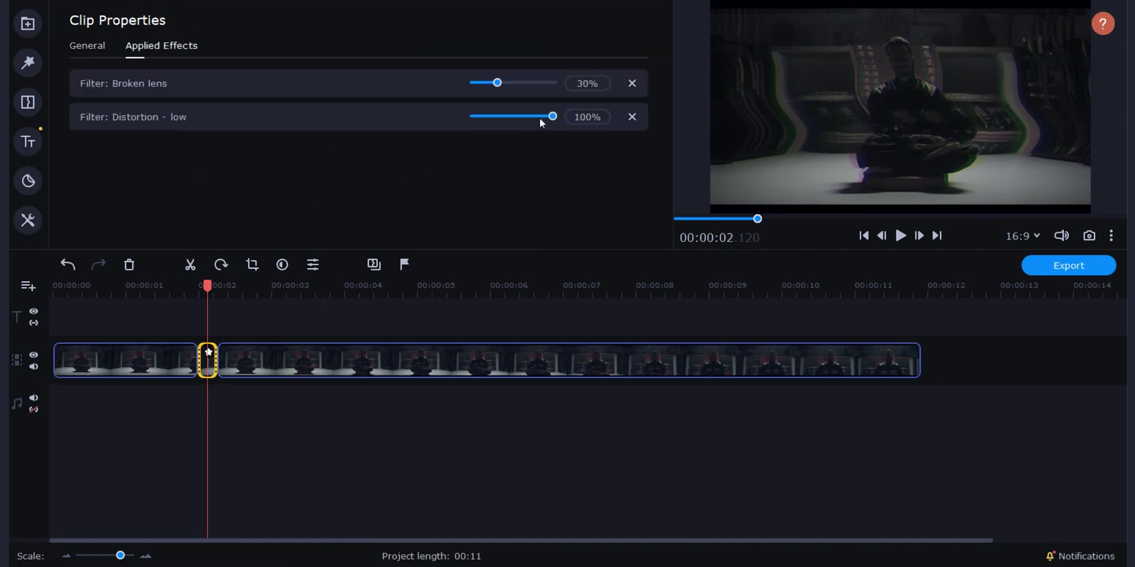
{"action": "left_click_drag", "start_coordinate": [552, 118], "coordinate": [515, 123]}
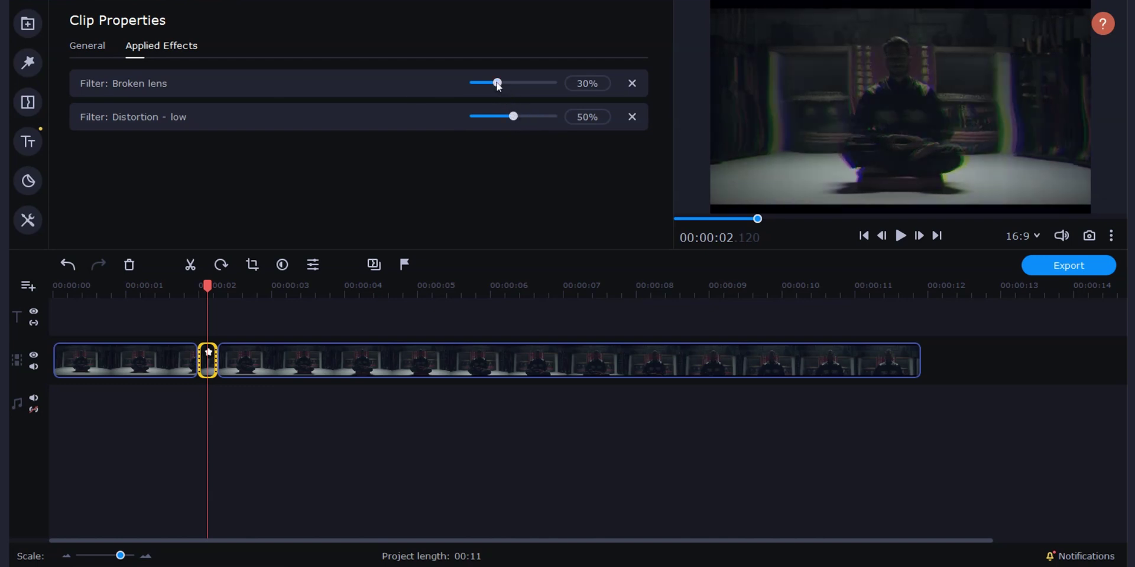
{"action": "left_click_drag", "start_coordinate": [497, 84], "coordinate": [561, 97]}
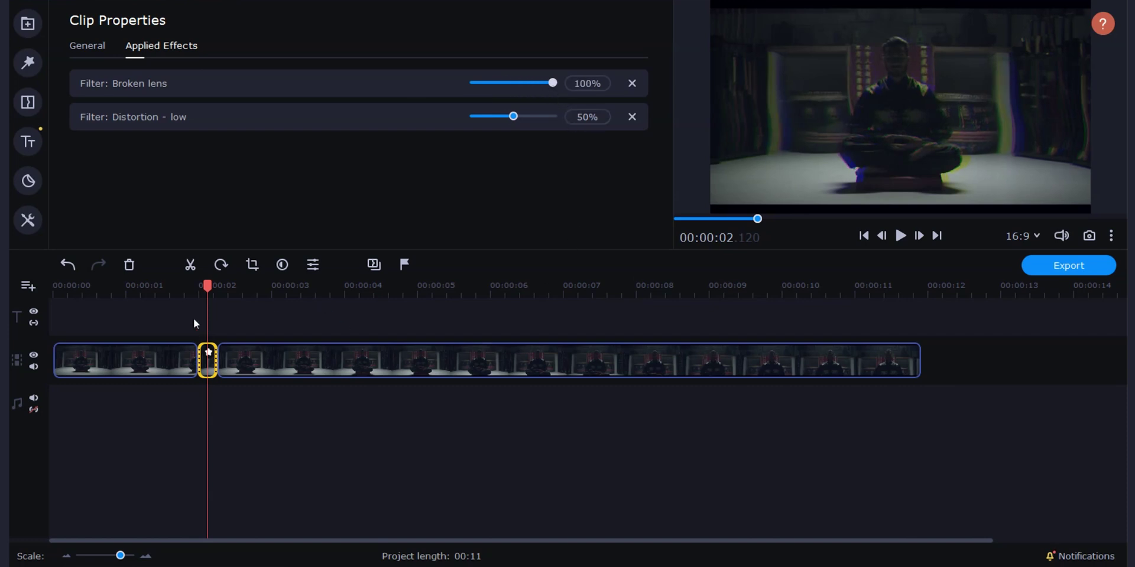
{"action": "left_click", "coordinate": [161, 291]}
{"action": "key", "text": "space"}
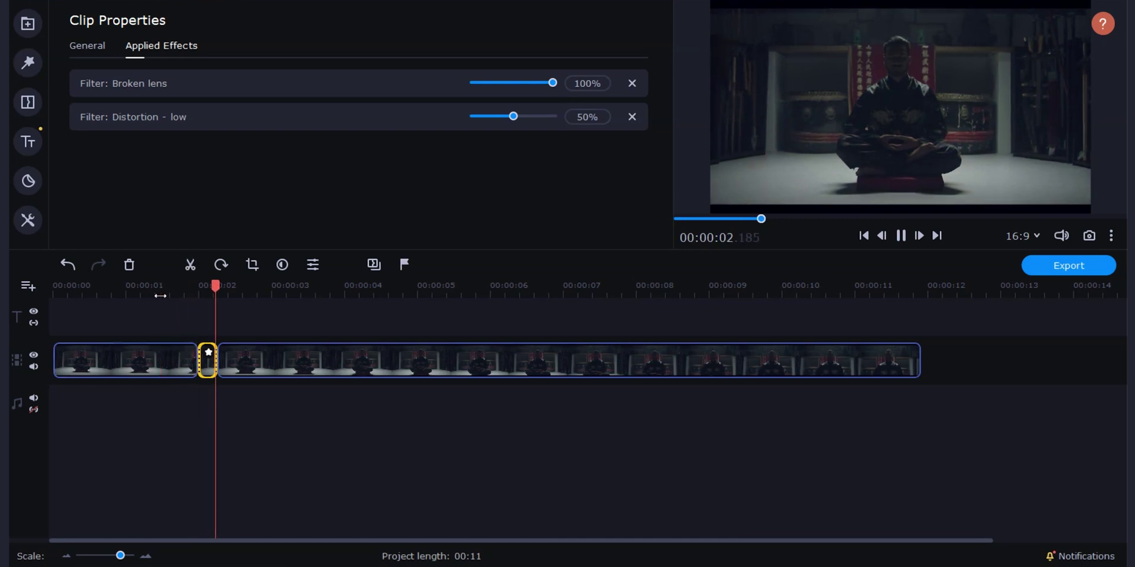
{"action": "key", "text": "space"}
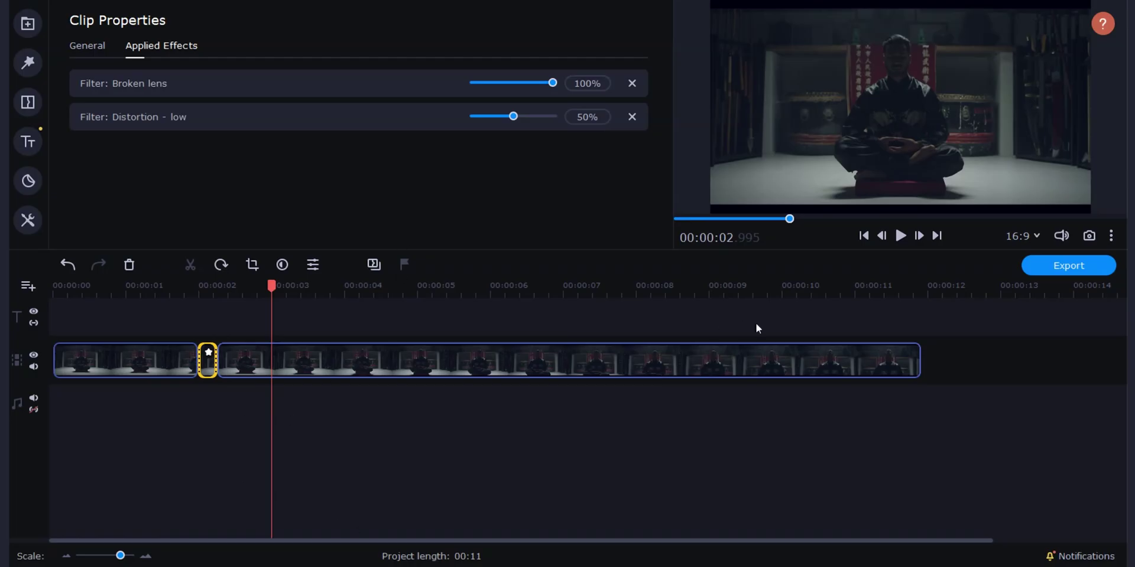
Trim the end of the last meditation segment to 00:00:03.250.
{"action": "left_click", "coordinate": [839, 364]}
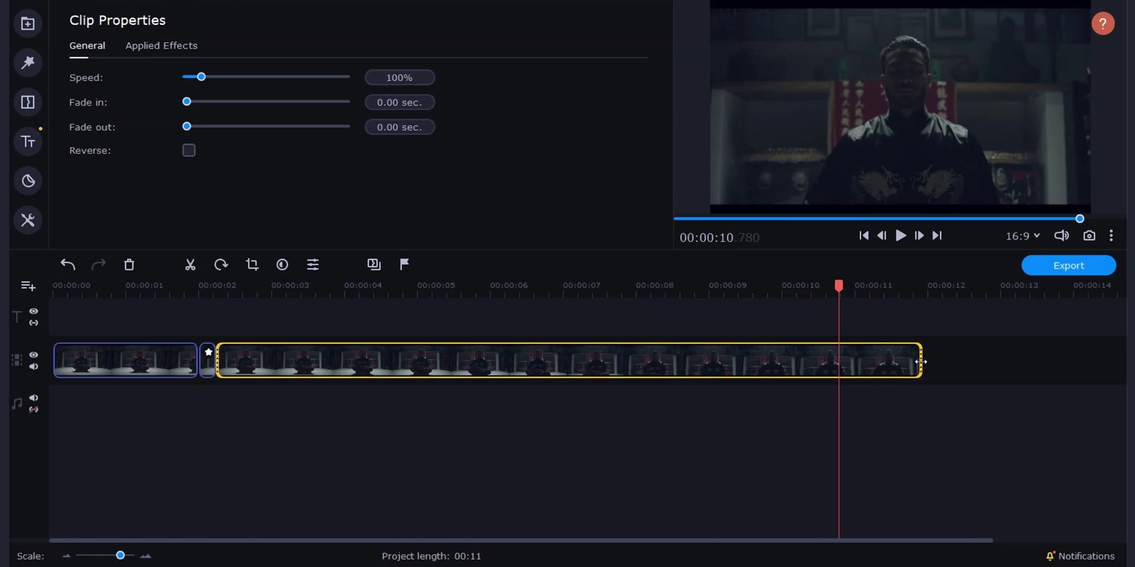
{"action": "left_click_drag", "start_coordinate": [921, 362], "coordinate": [289, 365]}
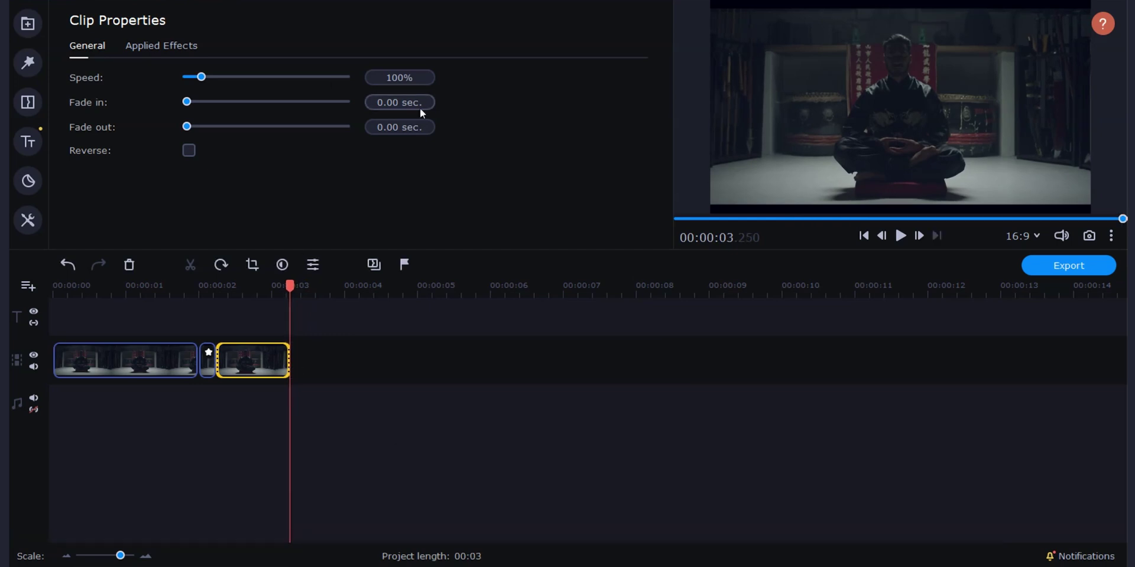
Add an extra video track and place the closed-eyes profile close-up clip on it, starting at 00:00:03.000.
{"action": "right_click", "coordinate": [17, 363]}
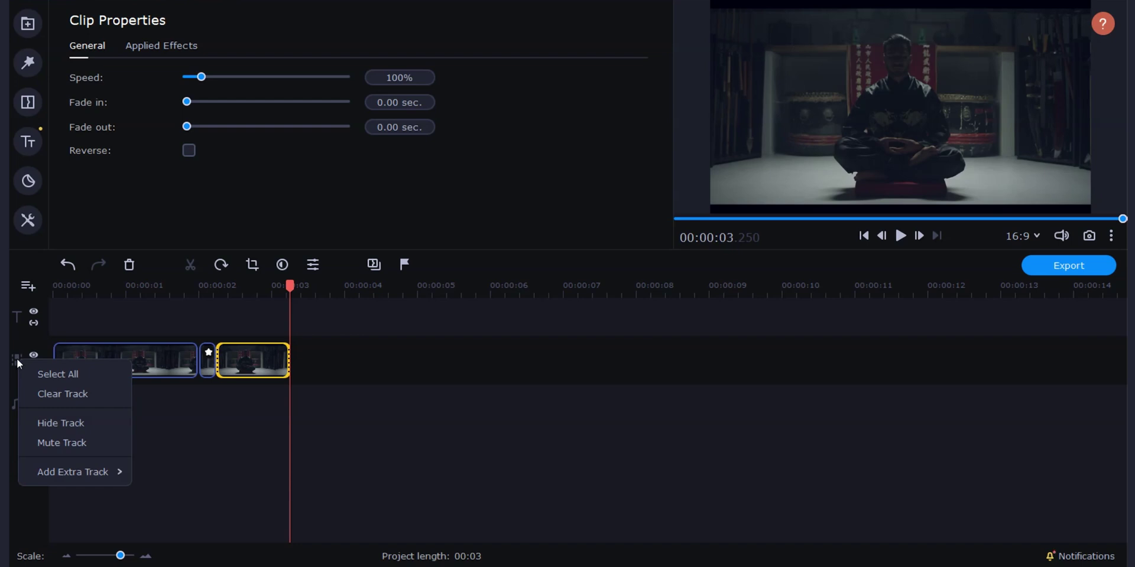
{"action": "mouse_move", "coordinate": [74, 471]}
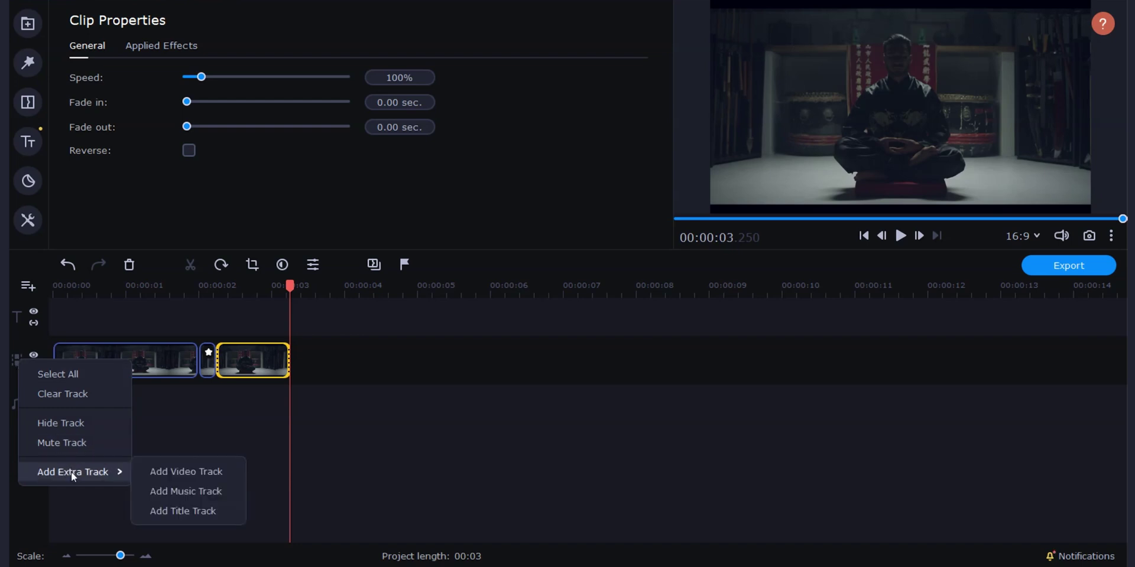
{"action": "left_click", "coordinate": [170, 478]}
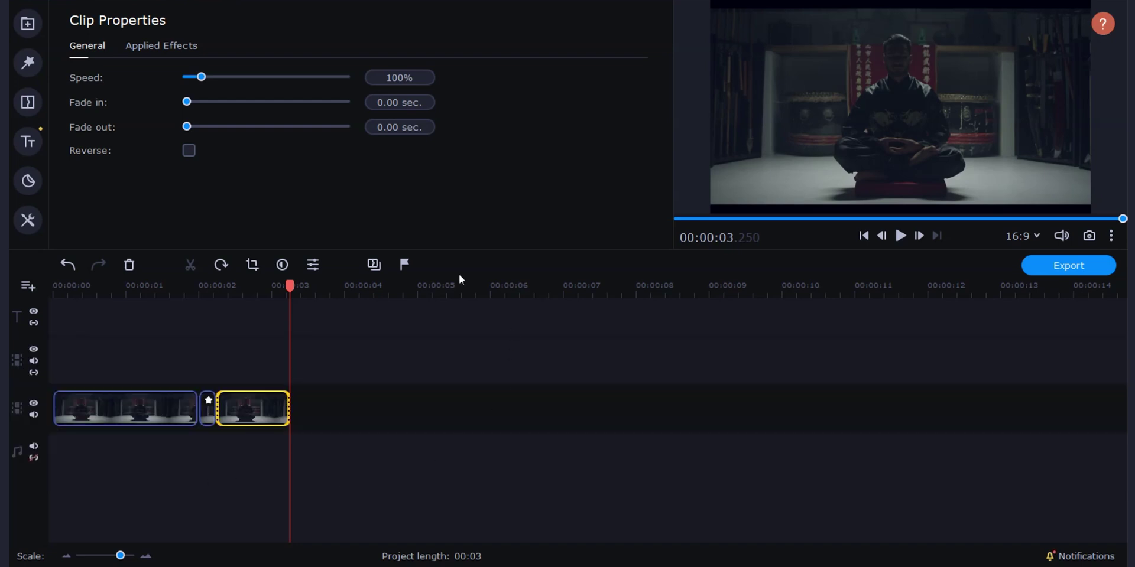
{"action": "left_click", "coordinate": [25, 26]}
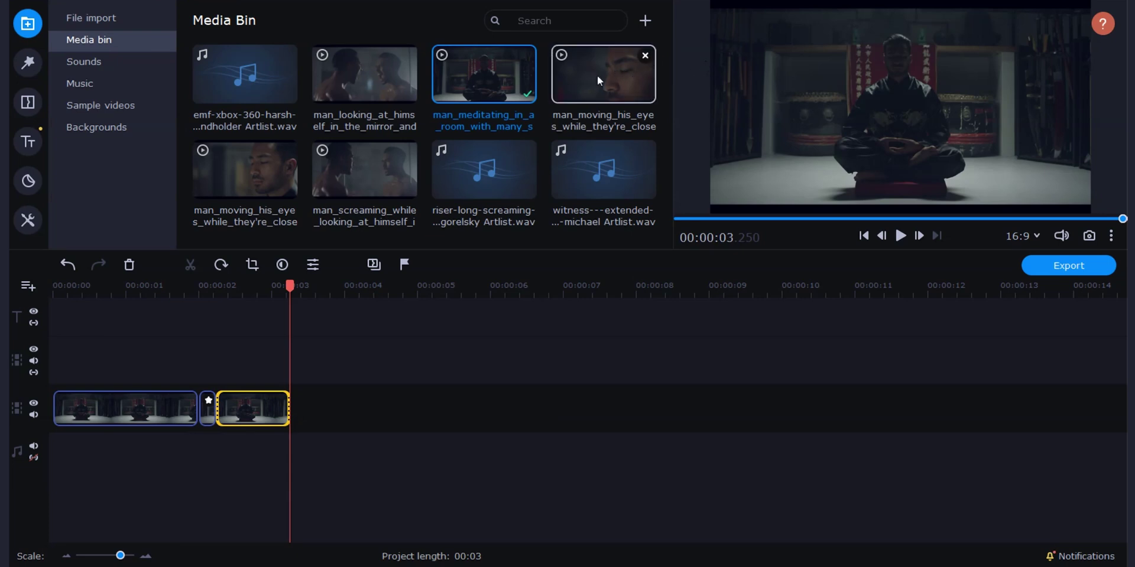
{"action": "left_click_drag", "start_coordinate": [604, 68], "coordinate": [319, 352]}
{"action": "left_click_drag", "start_coordinate": [254, 272], "coordinate": [318, 348]}
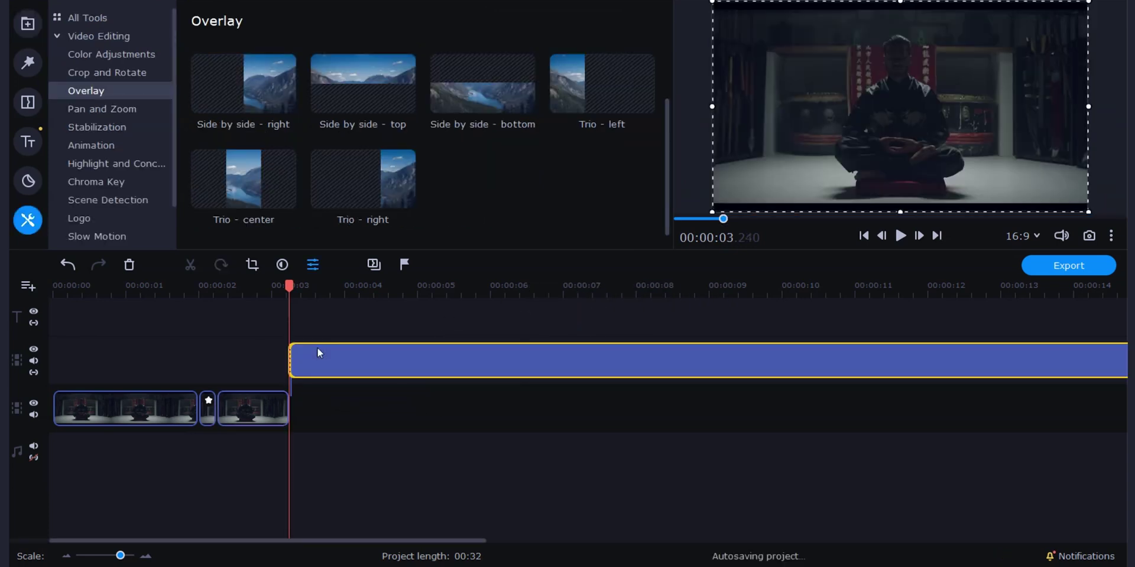
{"action": "left_click", "coordinate": [355, 363]}
{"action": "left_click_drag", "start_coordinate": [353, 361], "coordinate": [321, 363]}
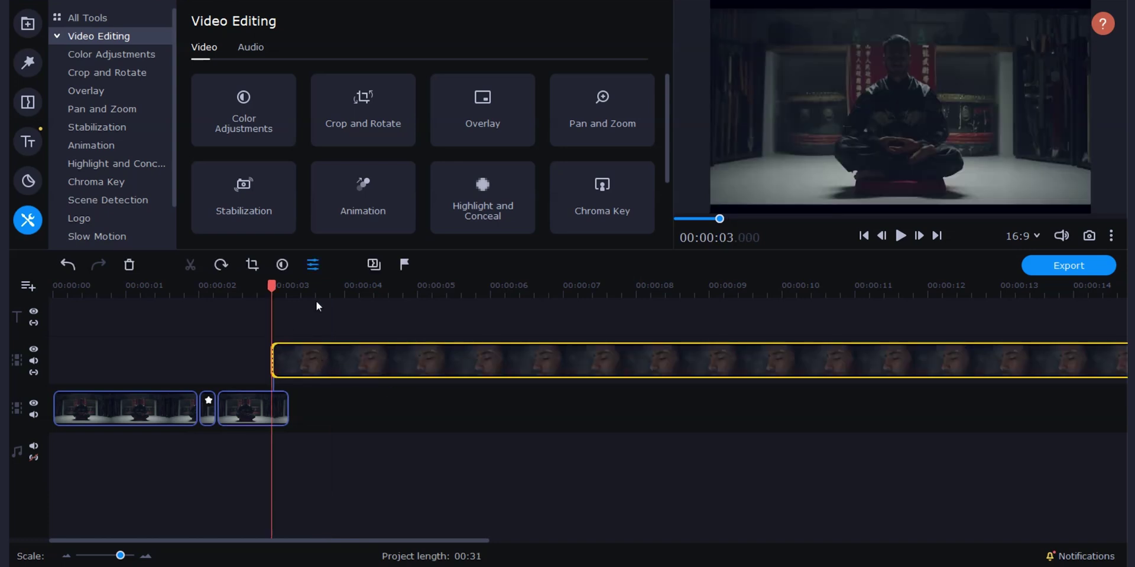
Split the last meditation segment on the main video track at 00:00:03.000.
{"action": "left_click", "coordinate": [245, 415]}
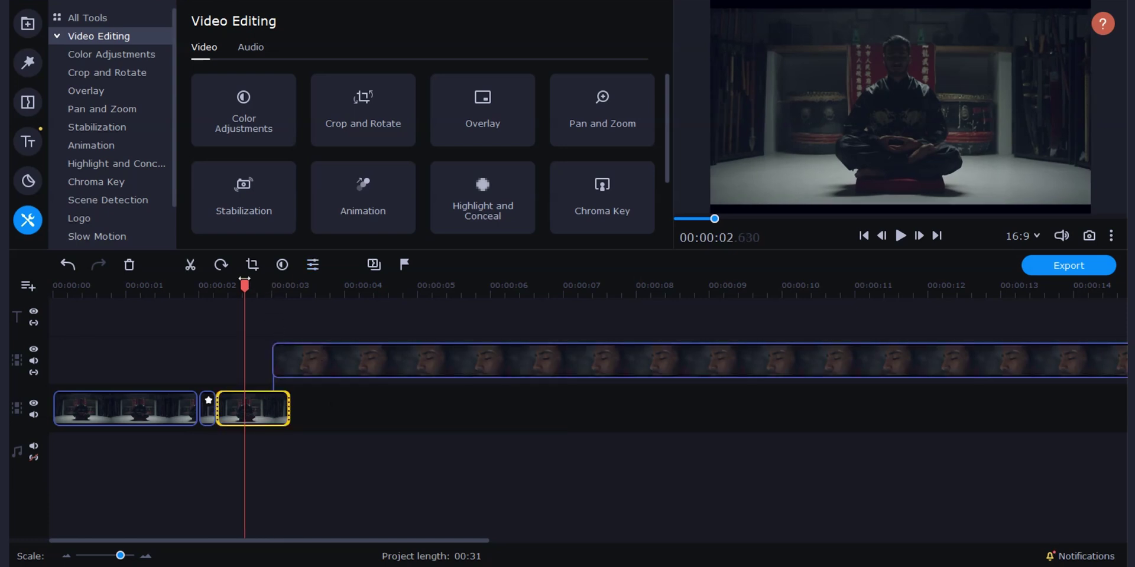
{"action": "left_click_drag", "start_coordinate": [244, 287], "coordinate": [271, 288]}
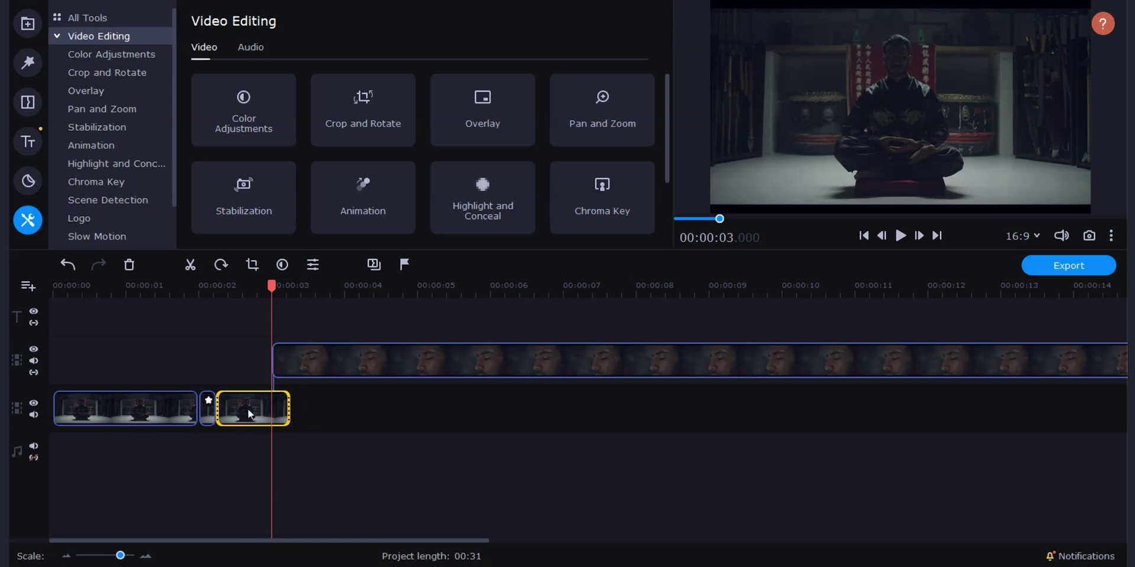
{"action": "left_click", "coordinate": [190, 265]}
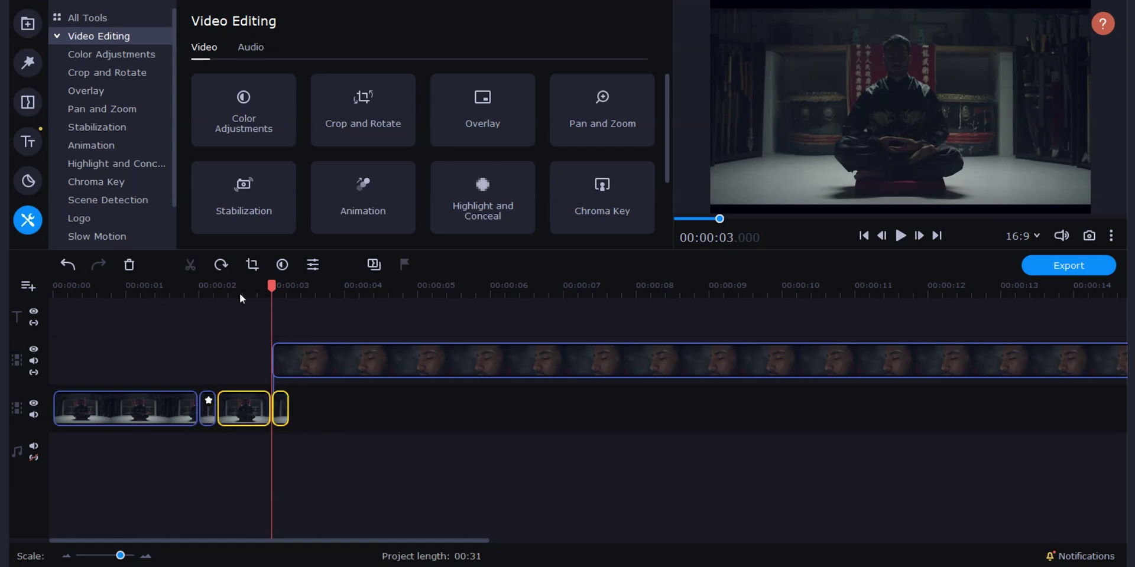
Split the close-up clip on the extra video track at 00:00:03.260.
{"action": "left_click", "coordinate": [334, 361]}
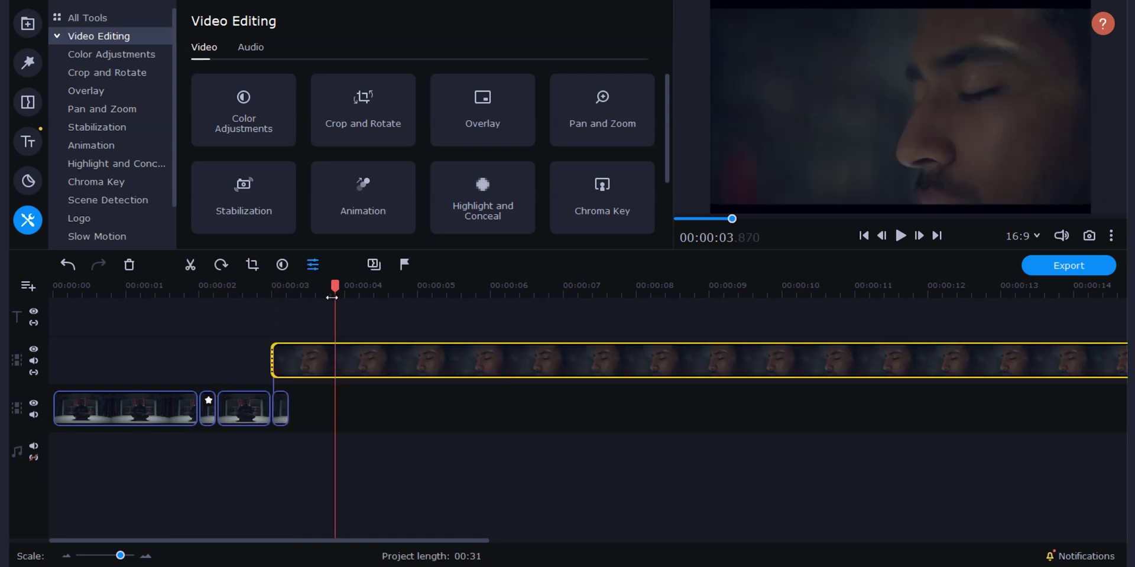
{"action": "left_click_drag", "start_coordinate": [335, 285], "coordinate": [290, 280]}
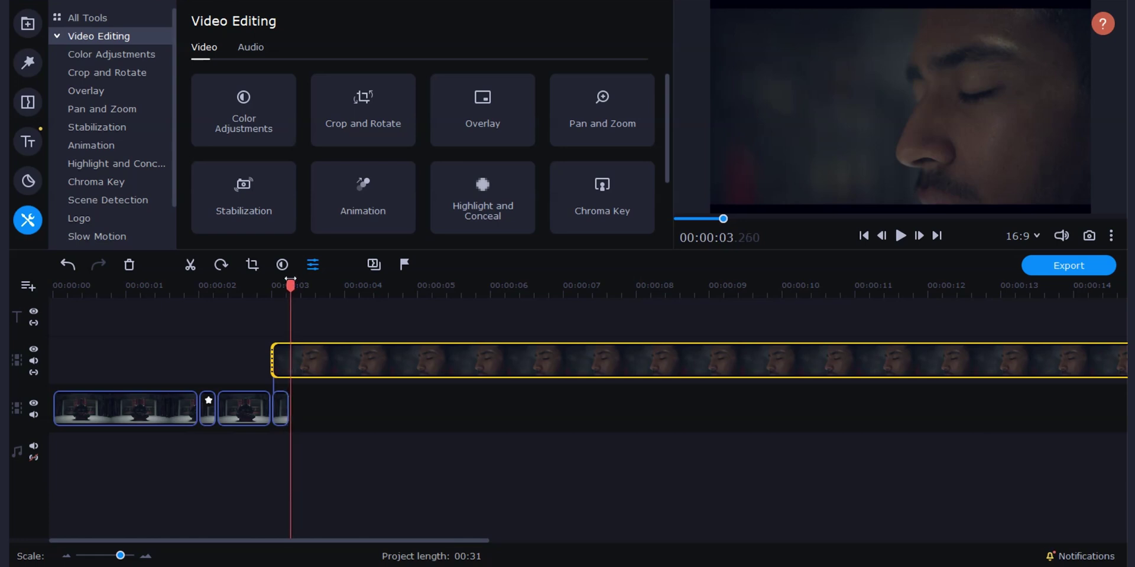
{"action": "left_click", "coordinate": [190, 267]}
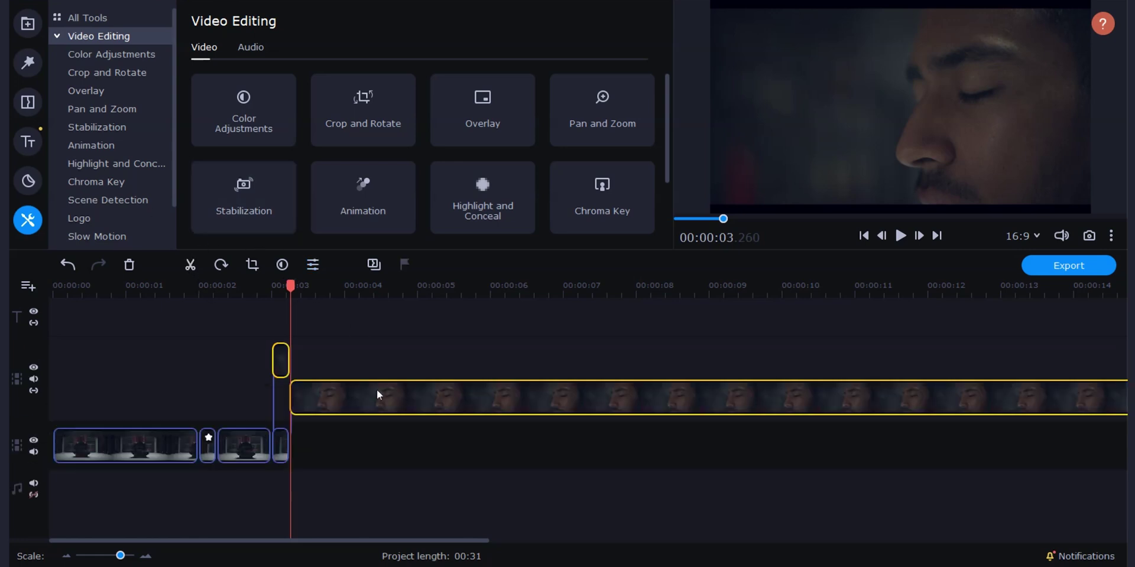
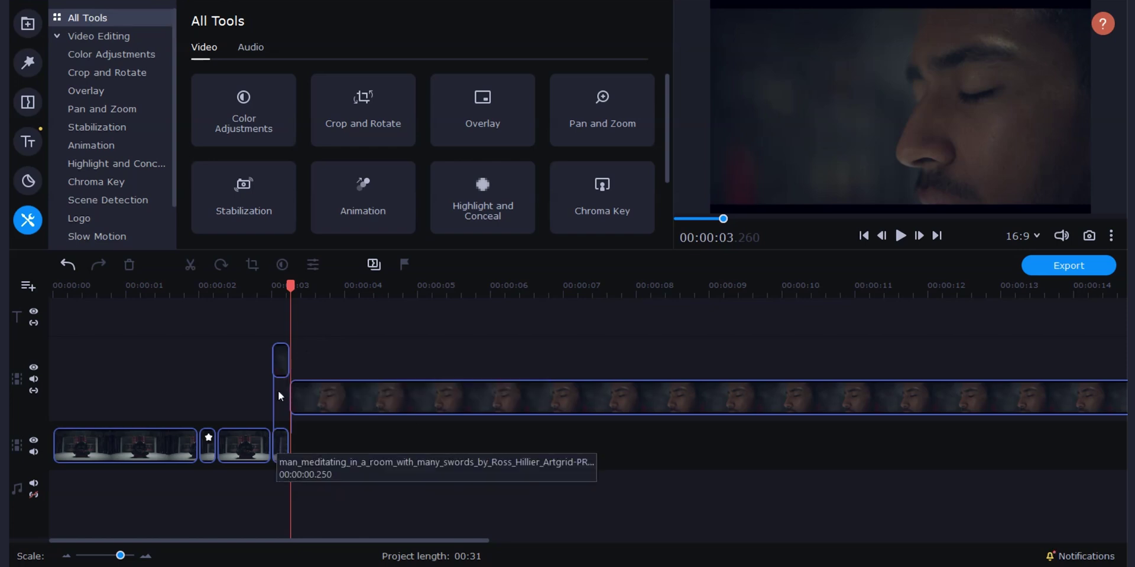
Apply the Broken lens, Distortion - low and Static - high filters to both the short close-up segment and the short meditation segment beneath it.
{"action": "left_click", "coordinate": [281, 367]}
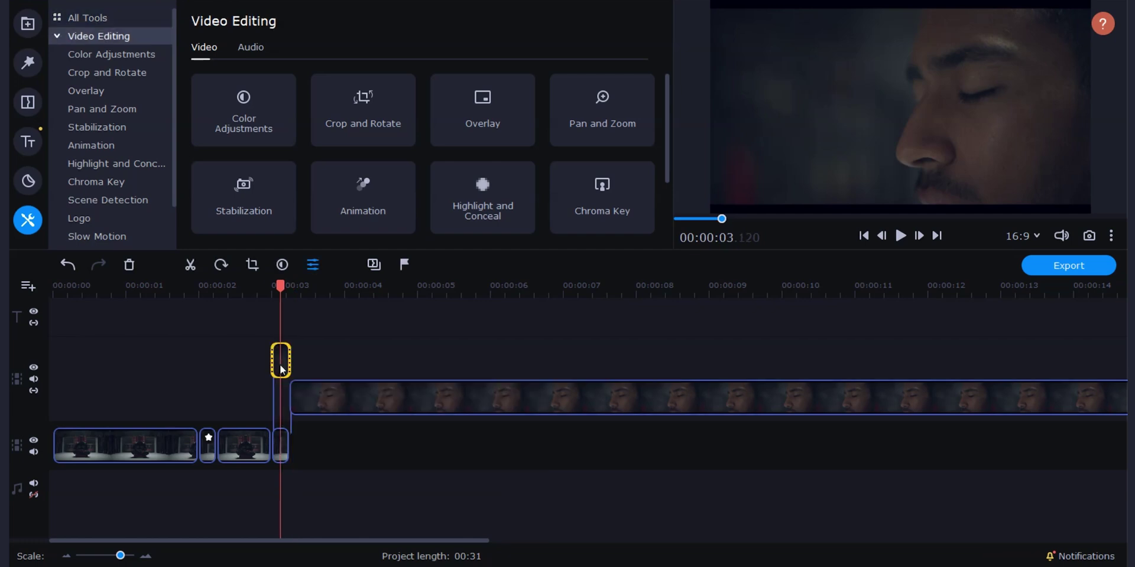
{"action": "left_click", "coordinate": [281, 449], "text": "ctrl"}
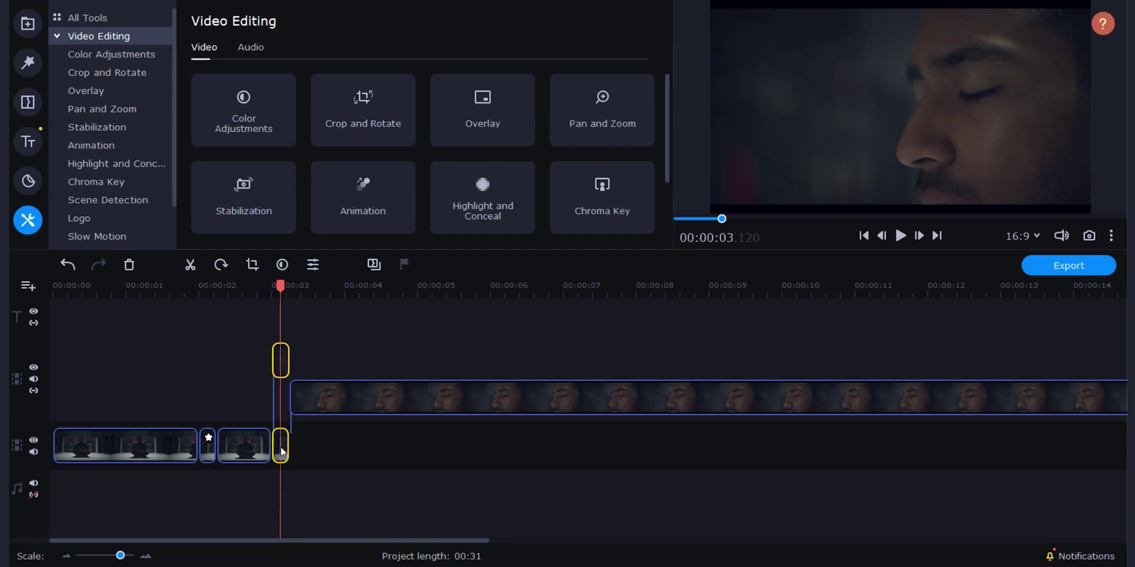
{"action": "left_click", "coordinate": [27, 62]}
{"action": "left_click_drag", "start_coordinate": [247, 79], "coordinate": [280, 364]}
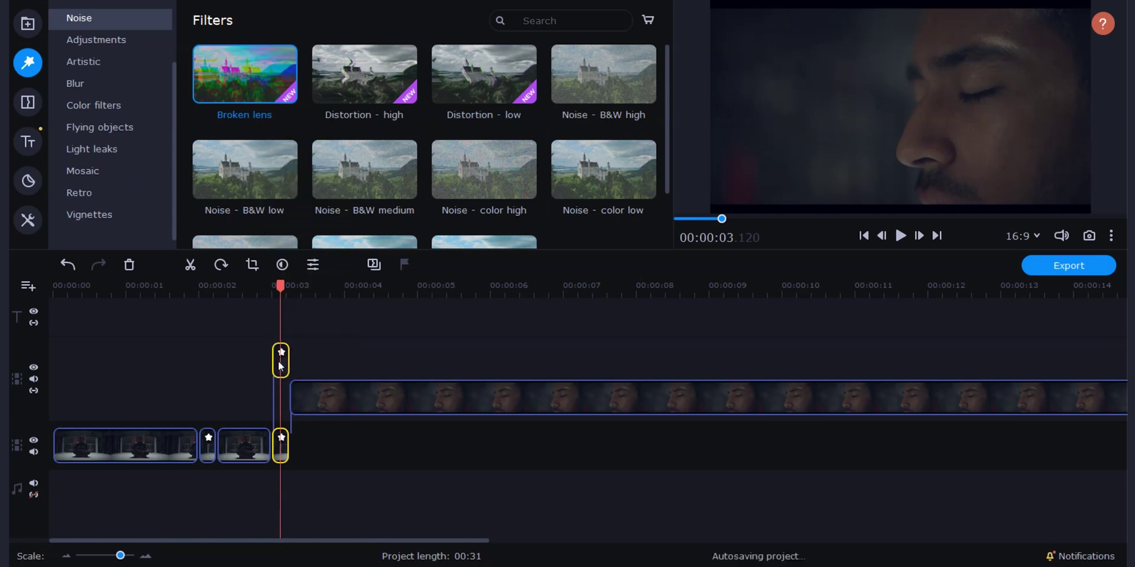
{"action": "left_click", "coordinate": [367, 83]}
{"action": "left_click_drag", "start_coordinate": [366, 84], "coordinate": [278, 40]}
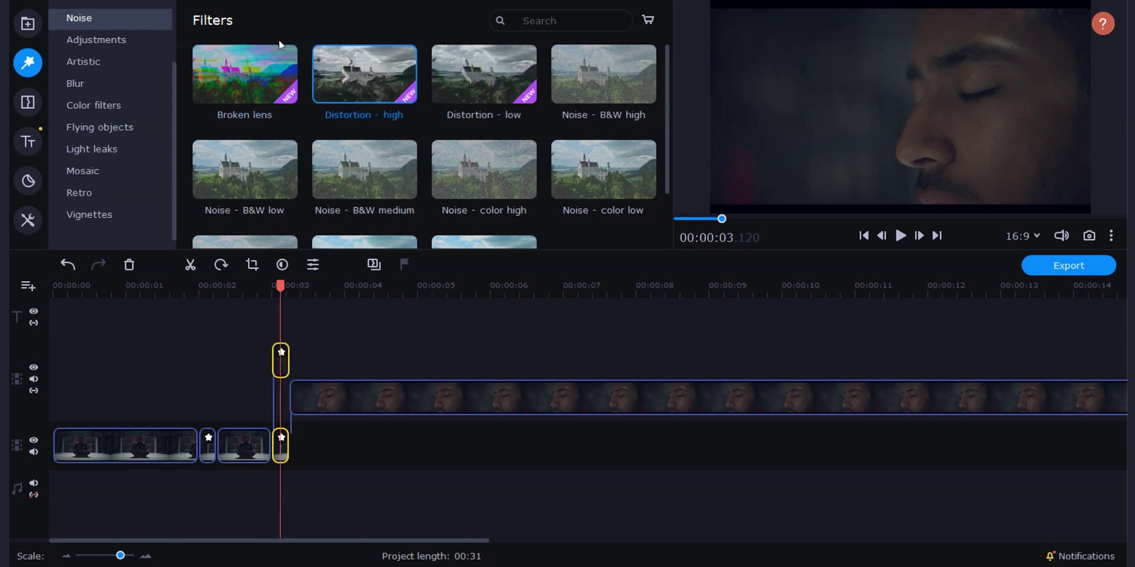
{"action": "left_click_drag", "start_coordinate": [476, 84], "coordinate": [279, 369]}
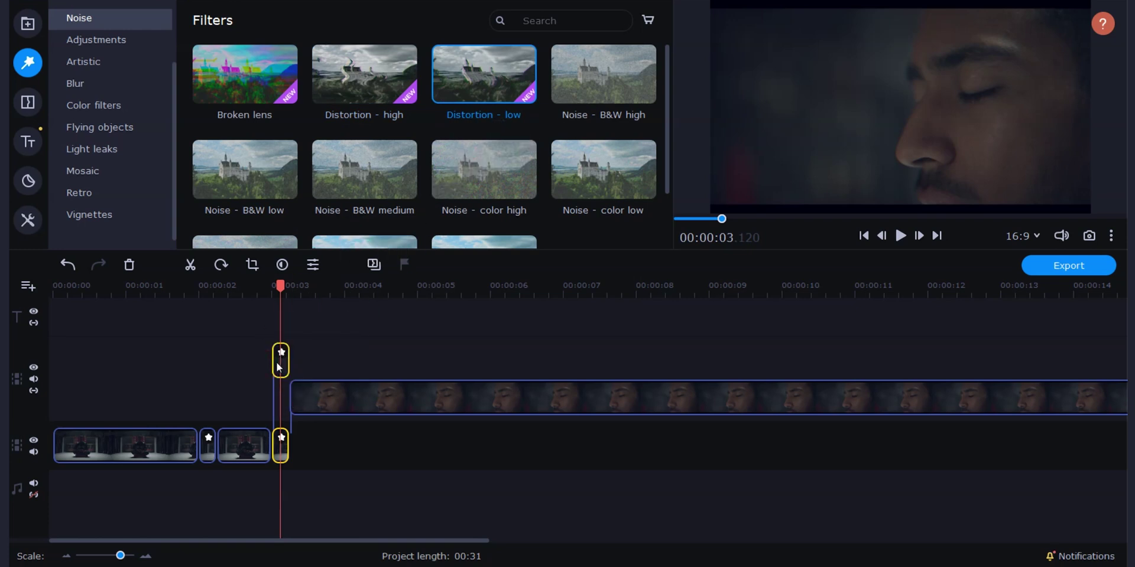
{"action": "scroll", "coordinate": [414, 158], "scroll_direction": "down", "scroll_amount": 2}
{"action": "mouse_move", "coordinate": [340, 183]}
{"action": "left_mouse_down"}
{"action": "mouse_move", "coordinate": [275, 348]}
{"action": "mouse_move", "coordinate": [279, 368]}
{"action": "left_mouse_up"}
Set the short close-up segment's Broken lens intensity to 100% and its Distortion - low intensity to 50%.
{"action": "double_click", "coordinate": [281, 368]}
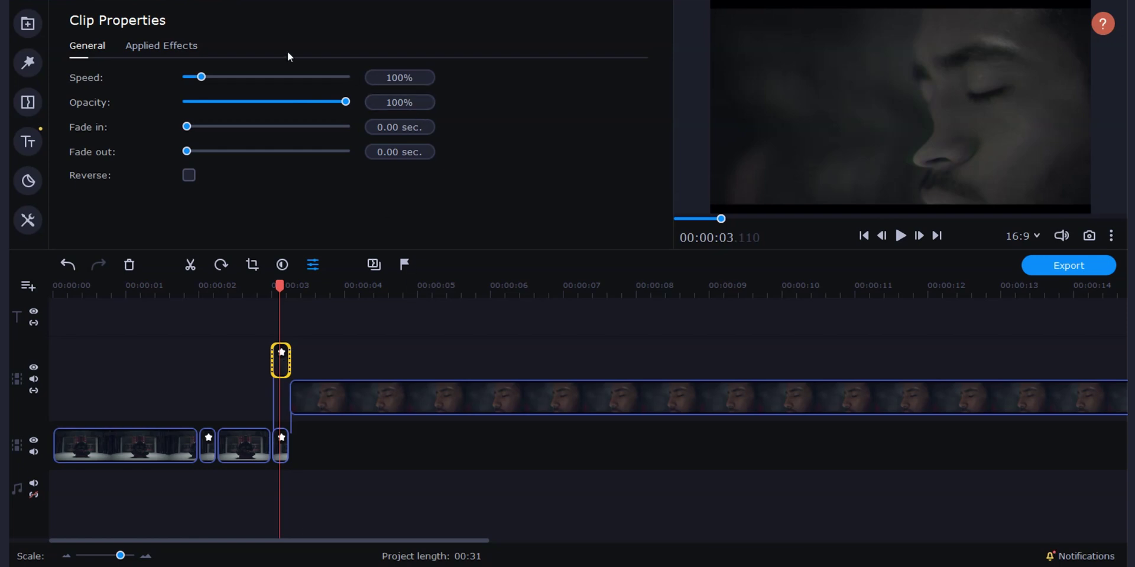
{"action": "left_click", "coordinate": [150, 46]}
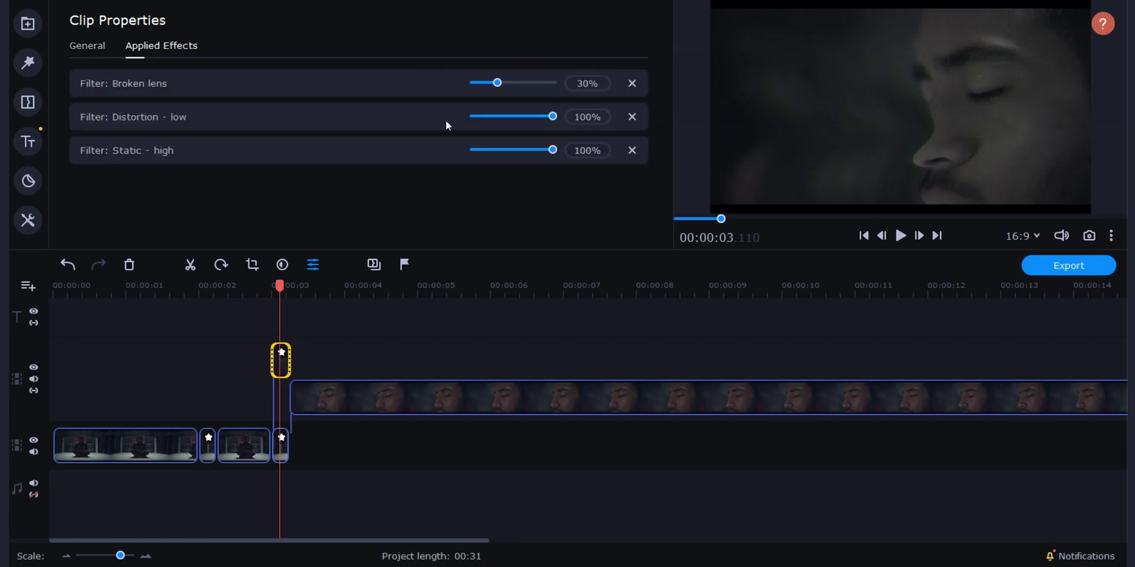
{"action": "left_click_drag", "start_coordinate": [497, 82], "coordinate": [569, 88]}
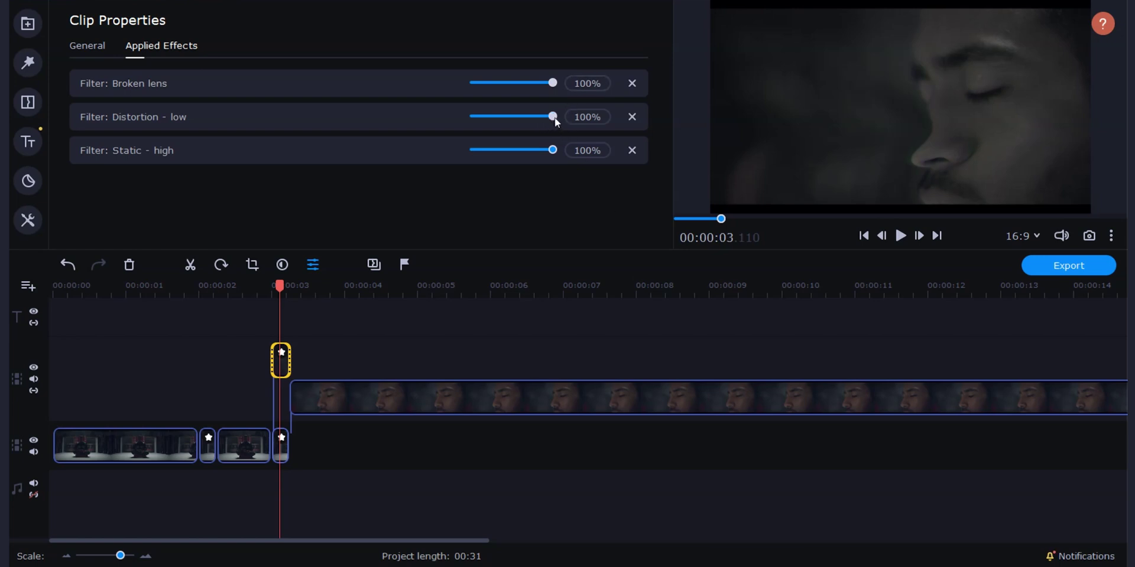
{"action": "left_click_drag", "start_coordinate": [554, 117], "coordinate": [515, 116]}
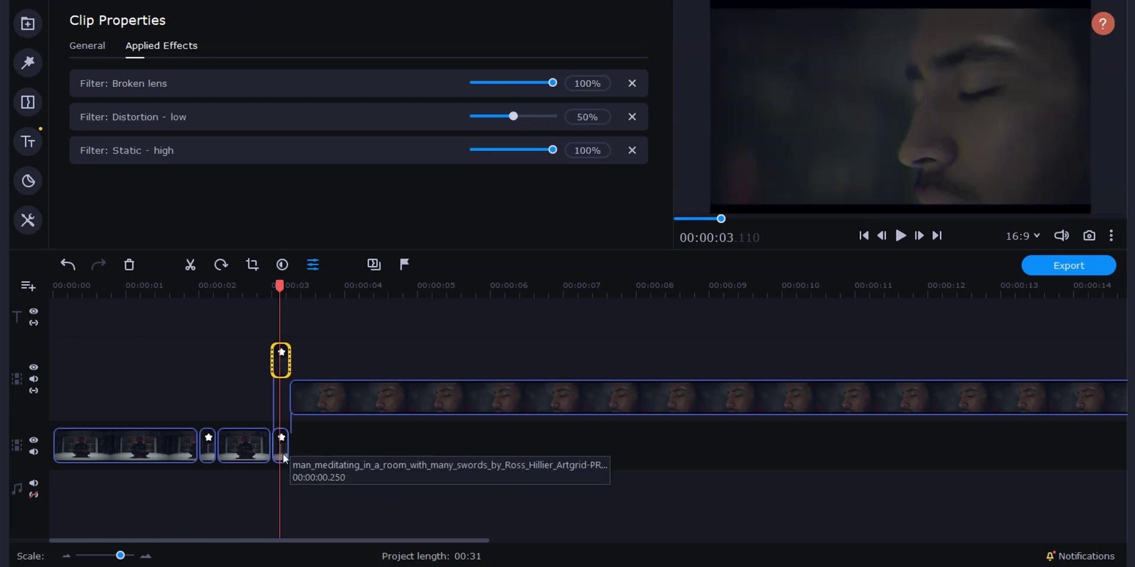
Set Broken lens to 100% and Distortion - low to 50% on the short meditation segment below the close-up.
{"action": "left_click", "coordinate": [279, 452]}
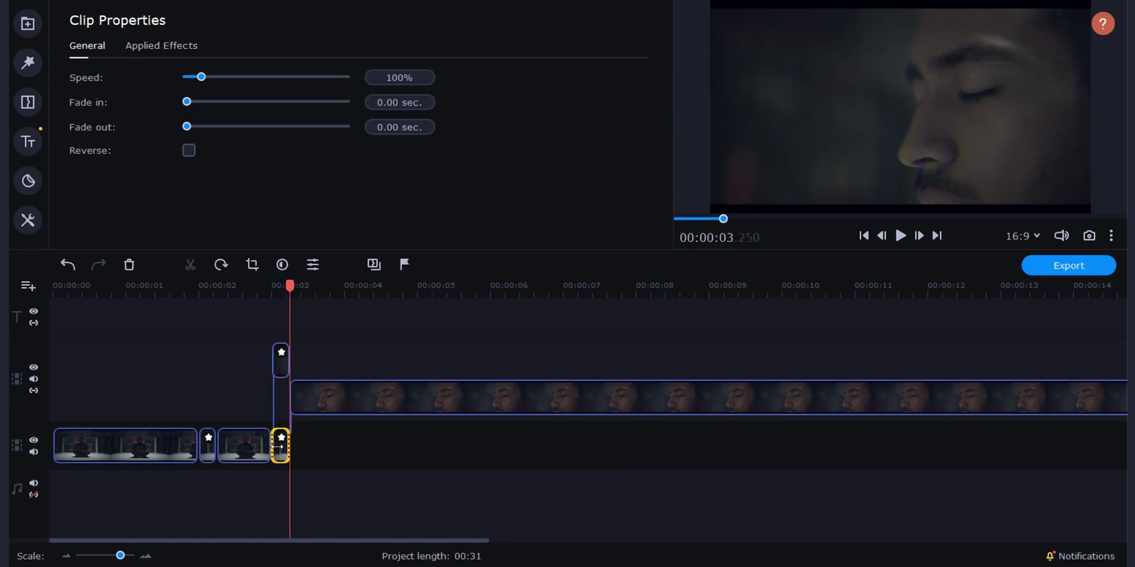
{"action": "left_click_drag", "start_coordinate": [497, 83], "coordinate": [586, 101]}
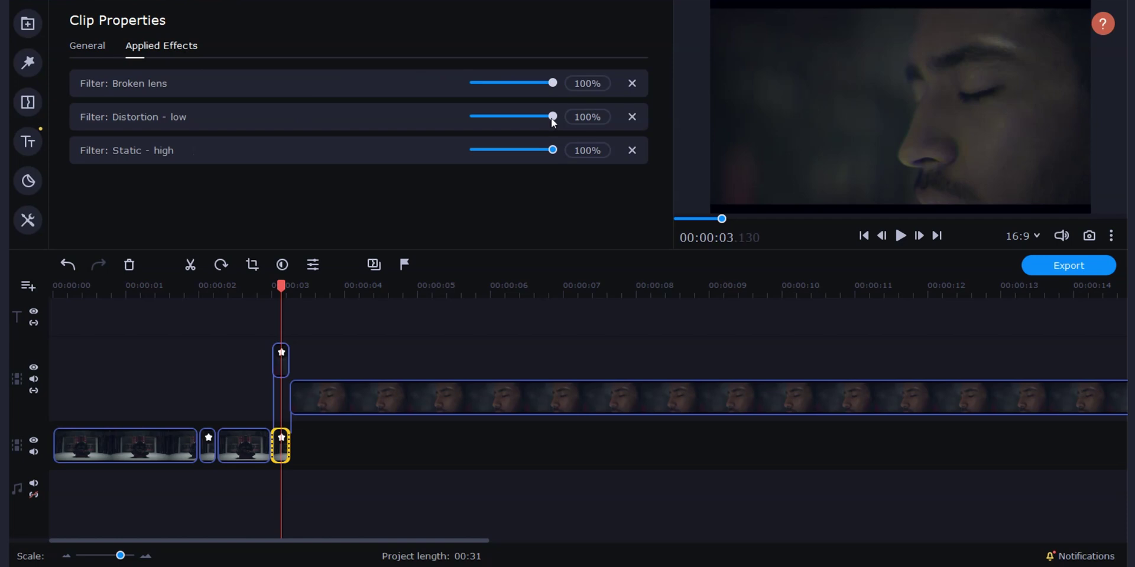
{"action": "left_click_drag", "start_coordinate": [552, 119], "coordinate": [513, 118]}
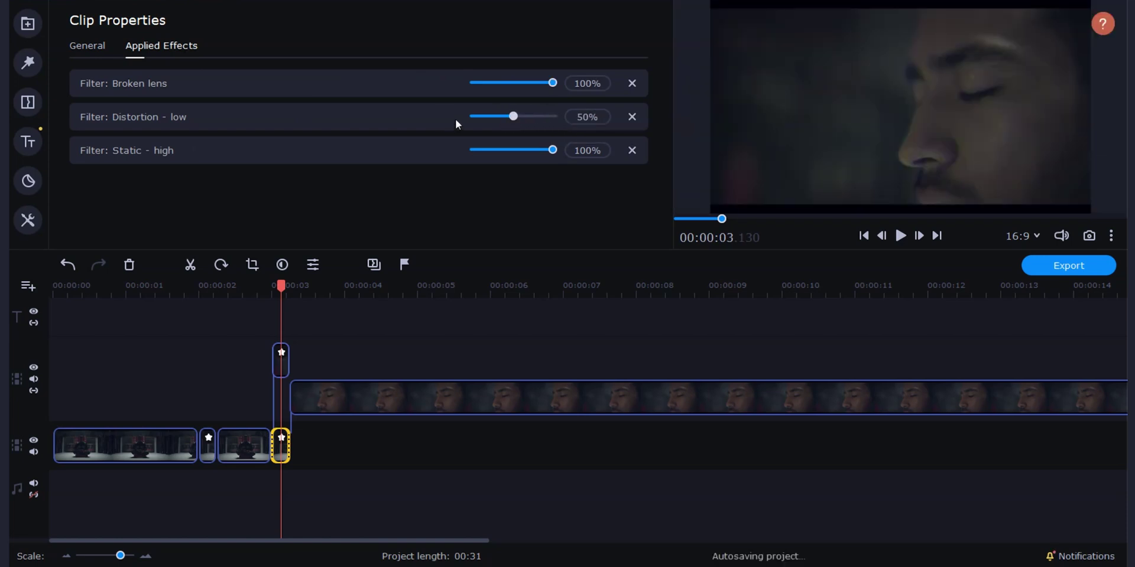
Set the short close-up segment's opacity to 66% and play back the overlay from about 00:00:02.610.
{"action": "left_click", "coordinate": [284, 370]}
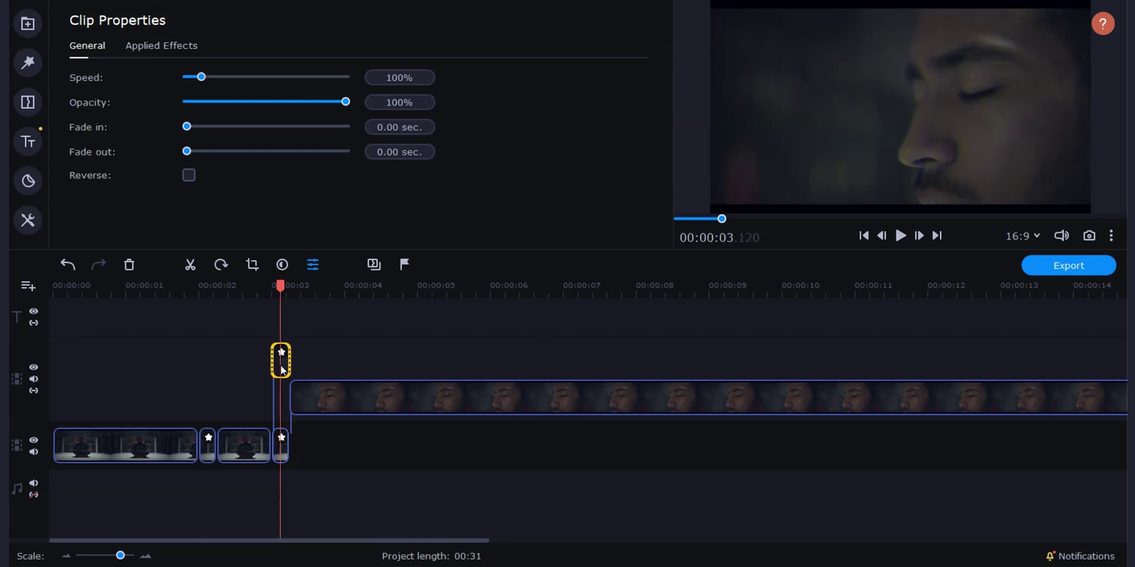
{"action": "left_click_drag", "start_coordinate": [345, 102], "coordinate": [291, 102]}
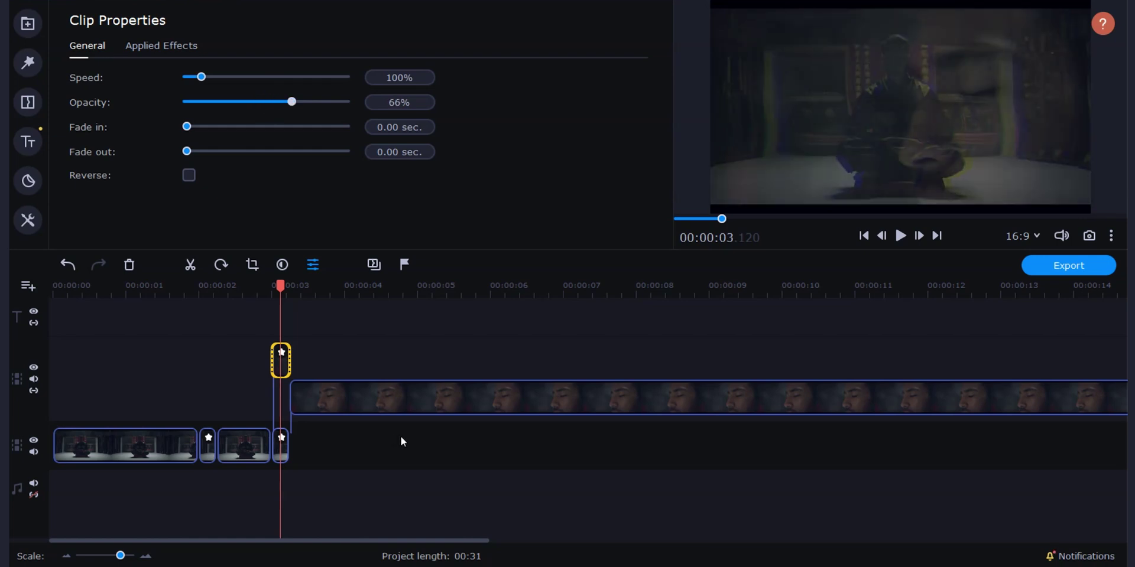
{"action": "left_click", "coordinate": [243, 291]}
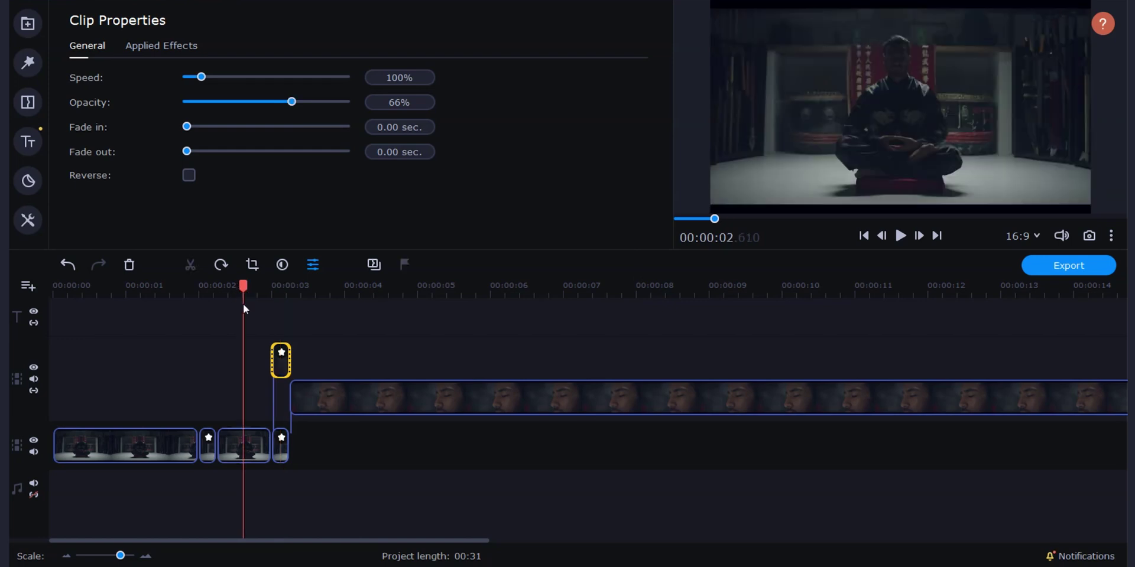
{"action": "key", "text": "space"}
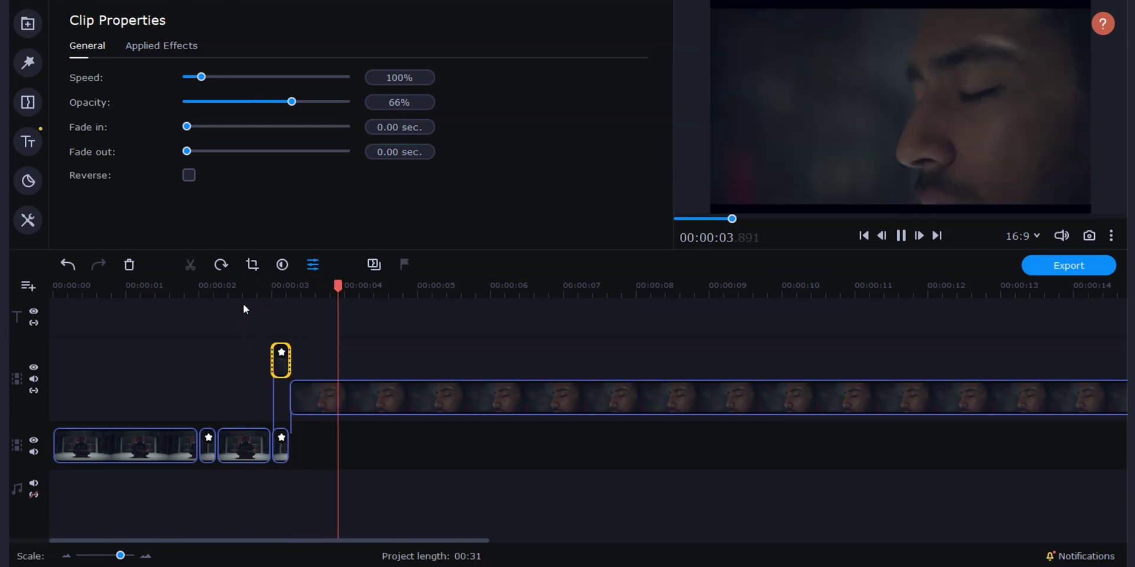
{"action": "key", "text": "space"}
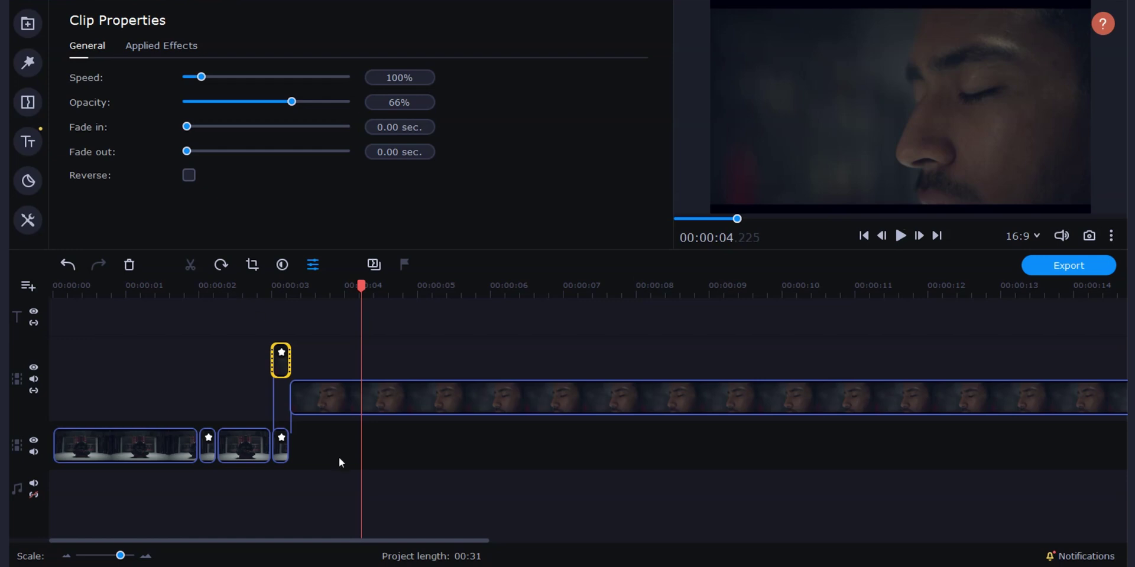
Remove the Distortion - low filter from the short close-up segment and play the sequence from about 00:00:01.920.
{"action": "left_click", "coordinate": [283, 365]}
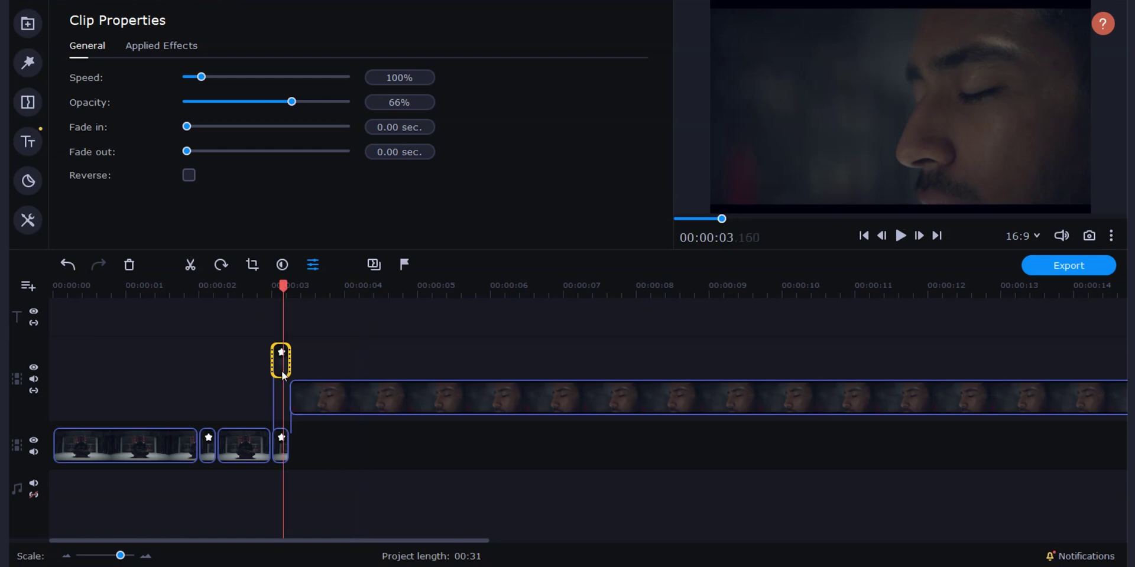
{"action": "left_click", "coordinate": [163, 51]}
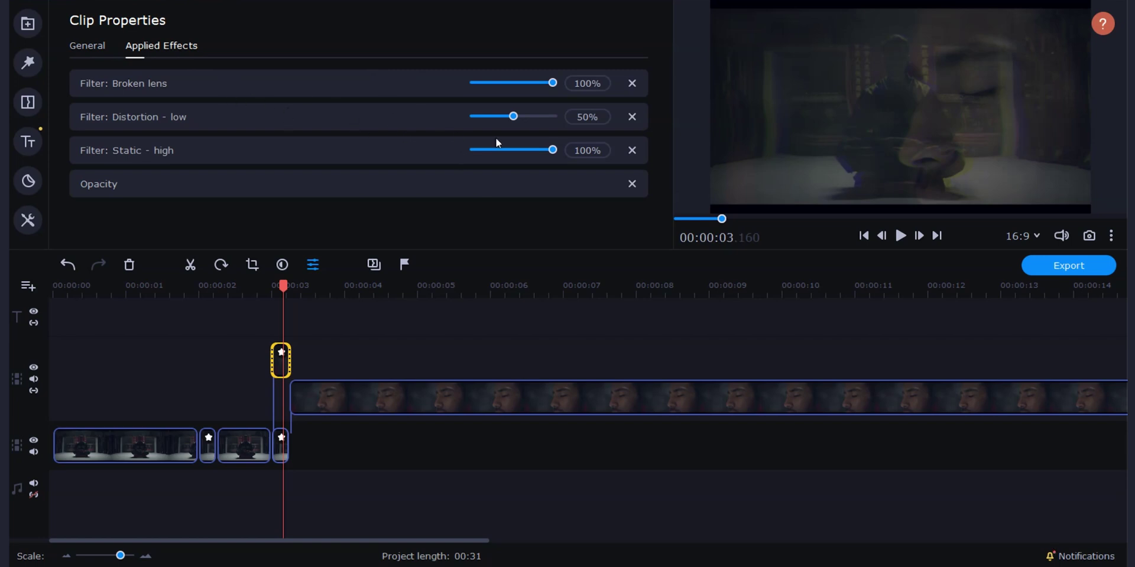
{"action": "left_click", "coordinate": [632, 117]}
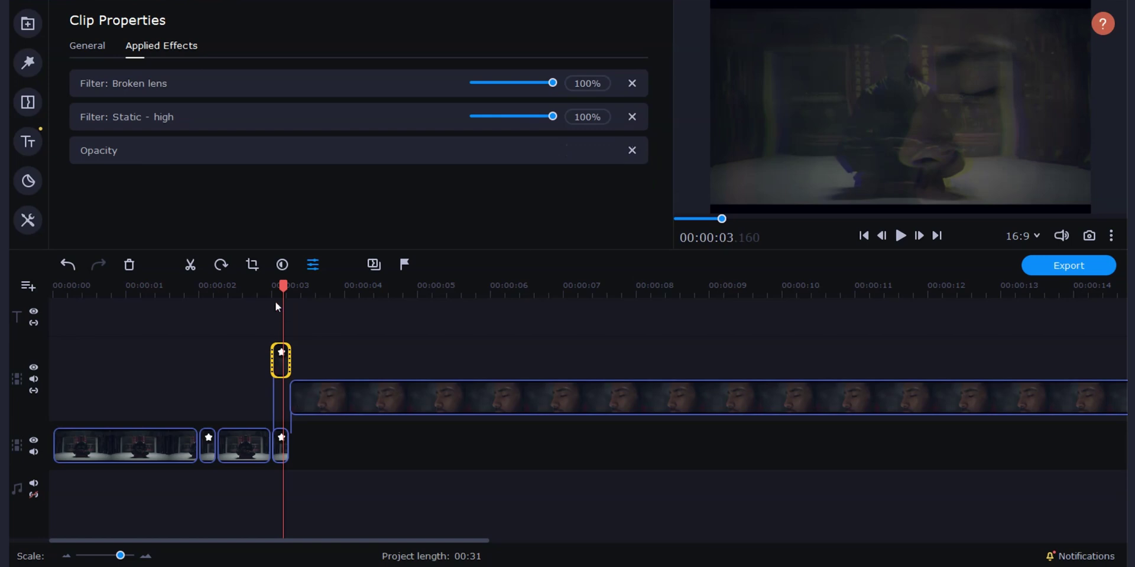
{"action": "left_click", "coordinate": [193, 289]}
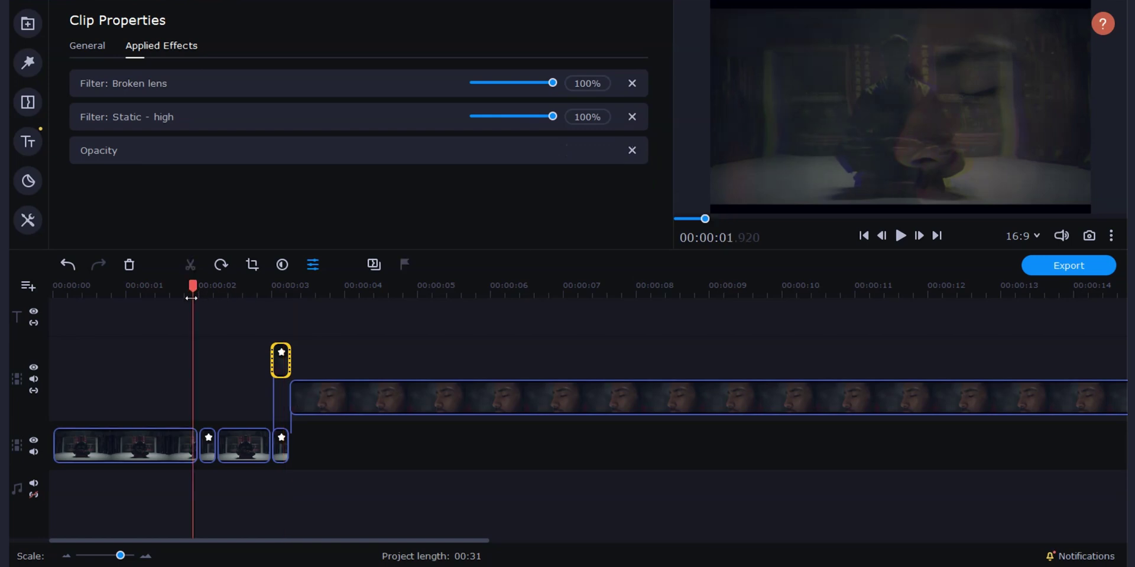
{"action": "key", "text": "space"}
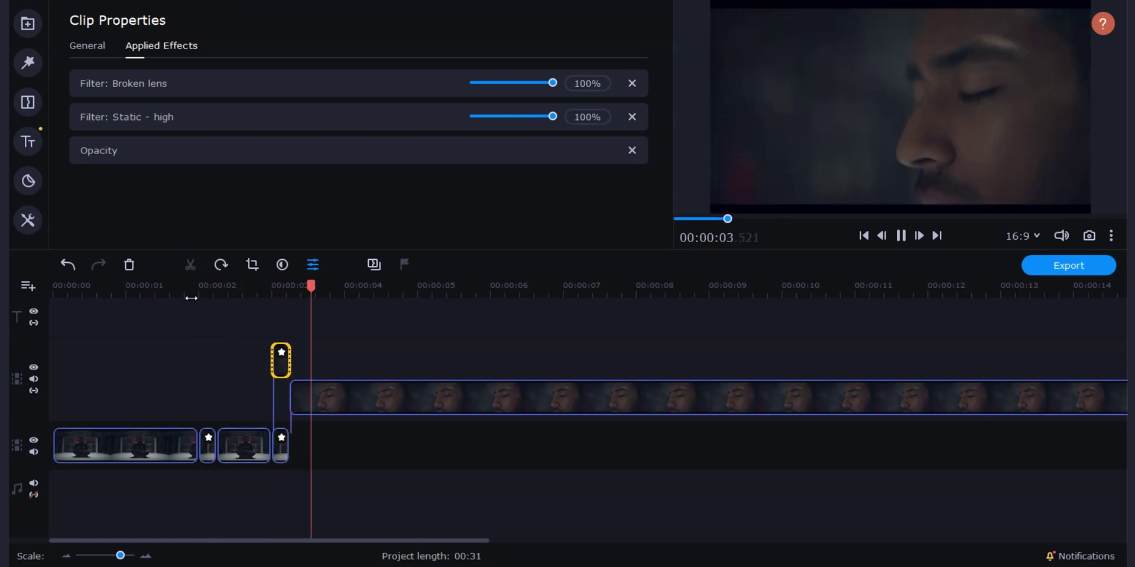
Remove the Distortion - low filter from the short meditation segment under the close-up and preview from about 00:00:02.650.
{"action": "left_click", "coordinate": [278, 446]}
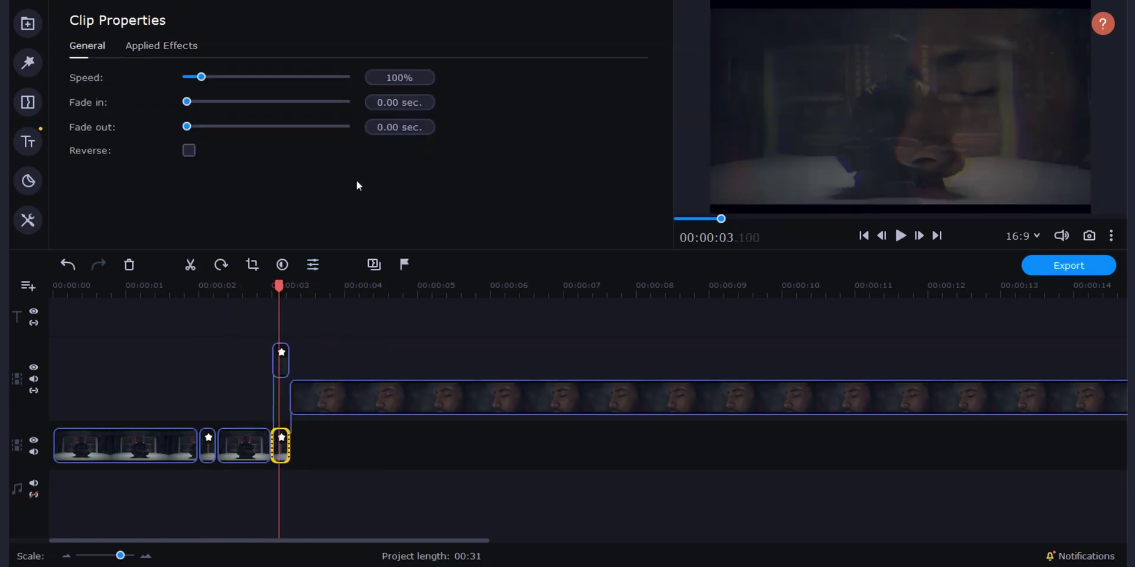
{"action": "left_click", "coordinate": [138, 47]}
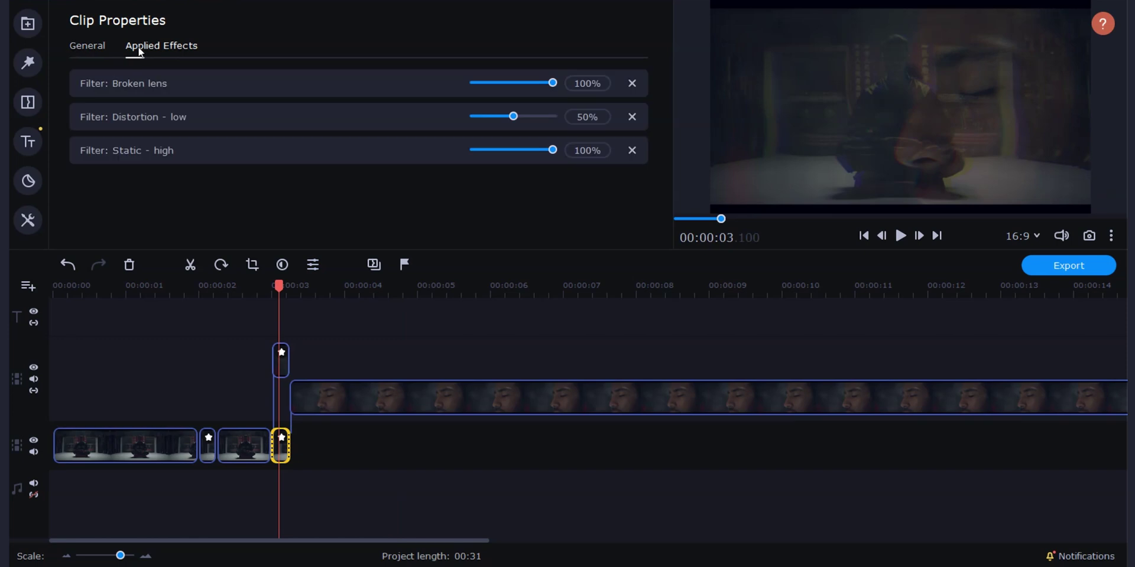
{"action": "left_click", "coordinate": [632, 117]}
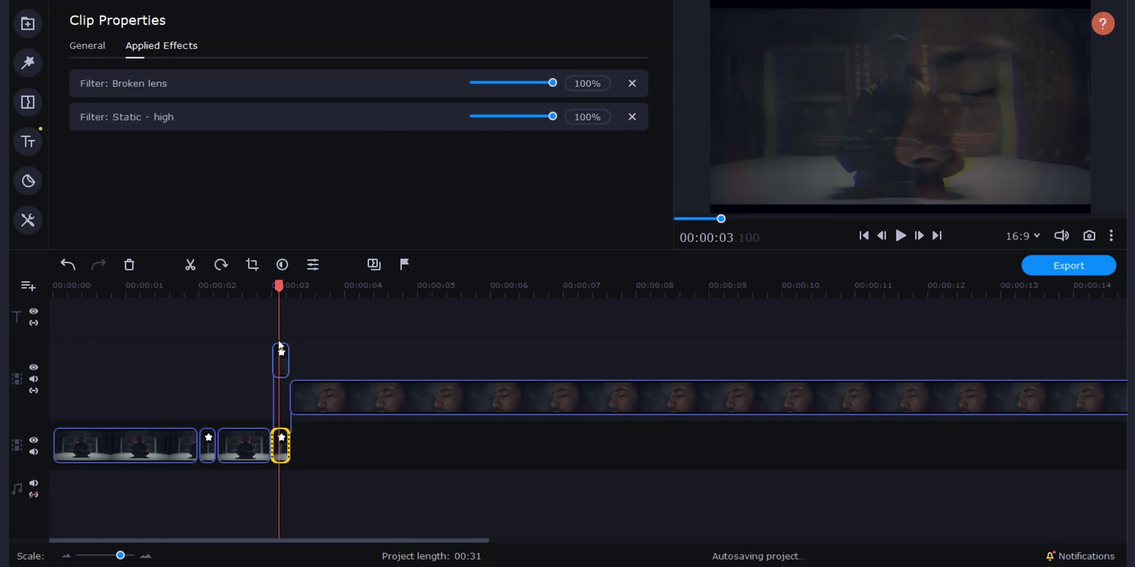
{"action": "left_click", "coordinate": [246, 295]}
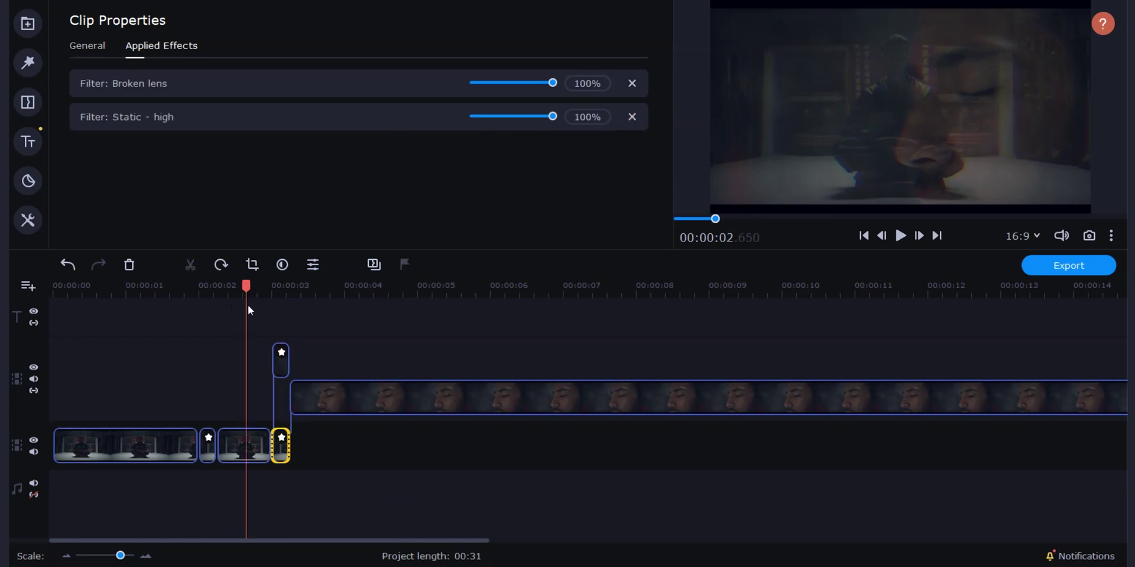
{"action": "key", "text": "space"}
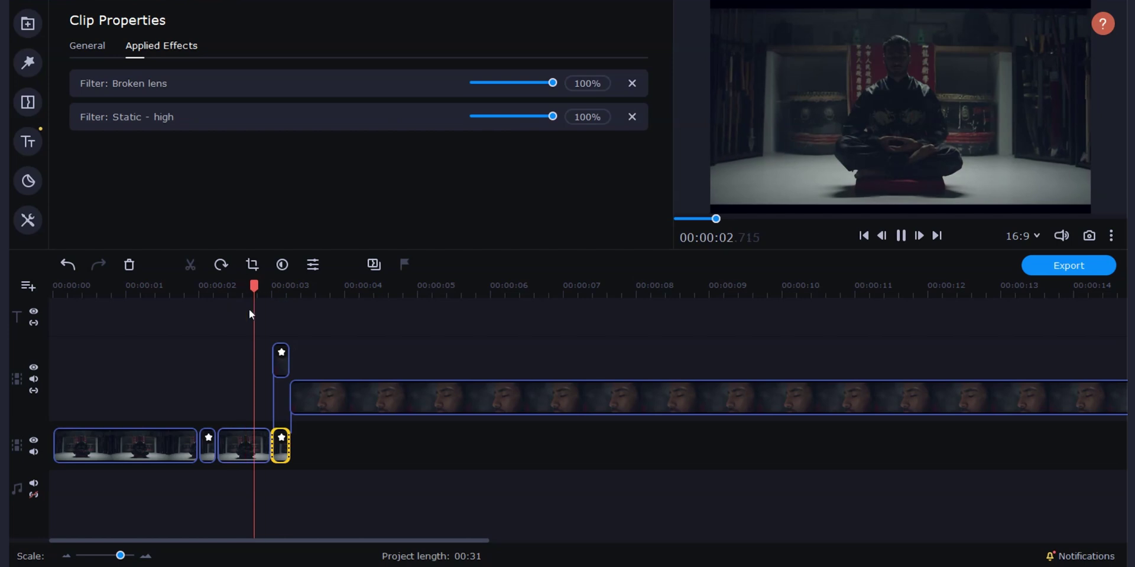
Reapply the Distortion - low filter to the short close-up segment and play back the glitch section.
{"action": "left_click", "coordinate": [281, 360]}
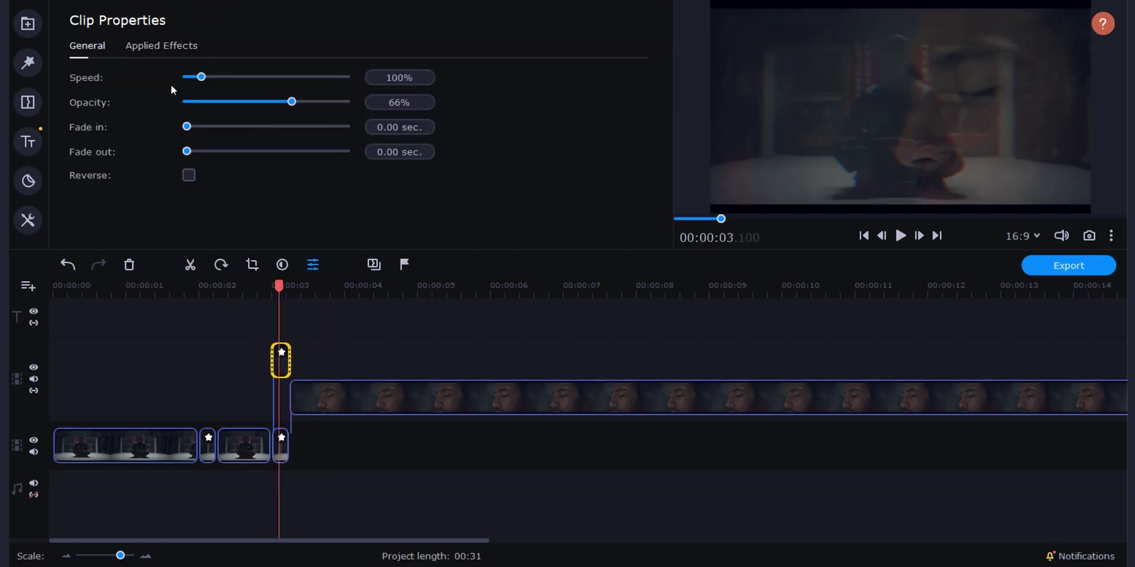
{"action": "left_click", "coordinate": [30, 57]}
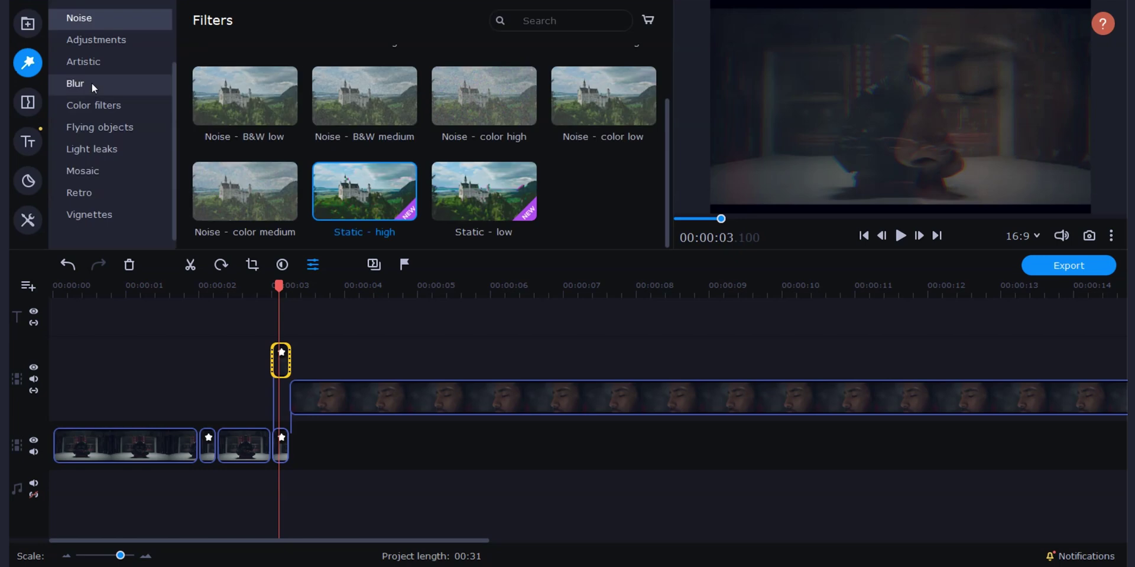
{"action": "scroll", "coordinate": [389, 176], "scroll_direction": "up", "scroll_amount": 2}
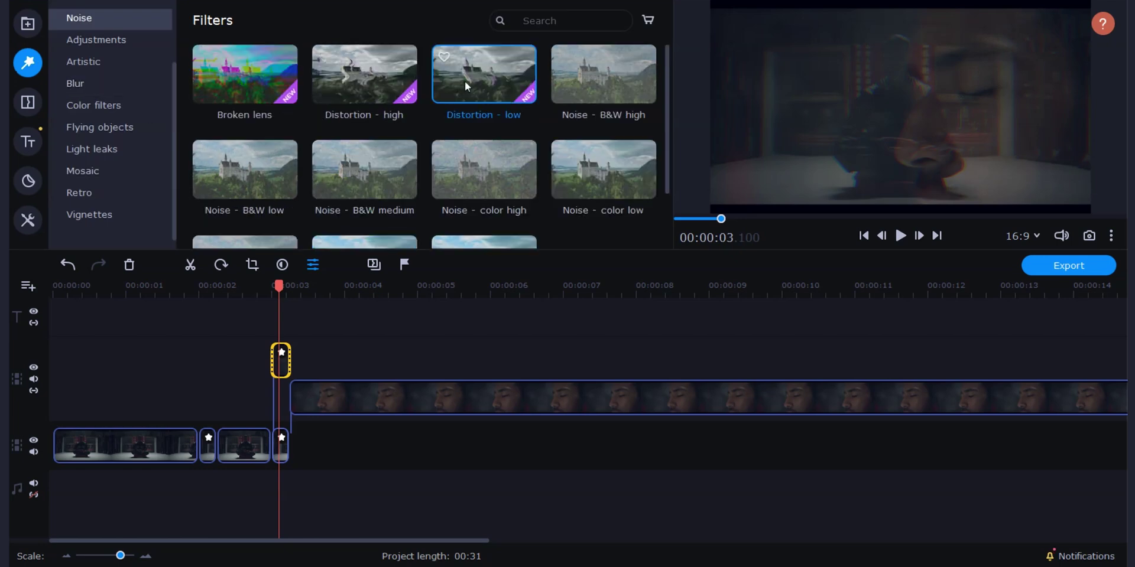
{"action": "left_click_drag", "start_coordinate": [464, 80], "coordinate": [283, 362]}
{"action": "left_click", "coordinate": [236, 290]}
{"action": "key", "text": "space"}
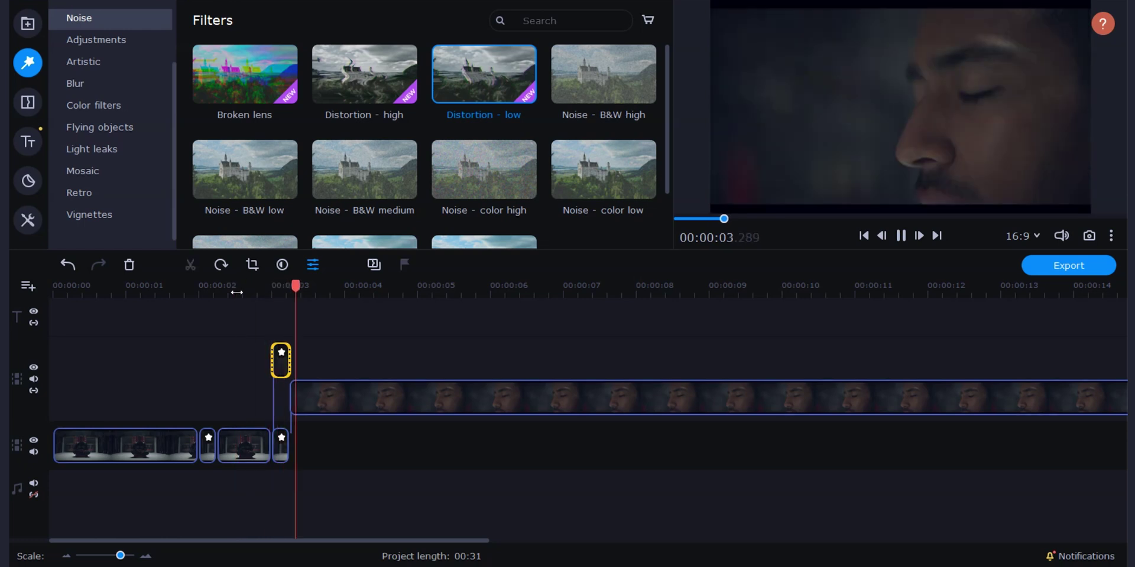
{"action": "key", "text": "space"}
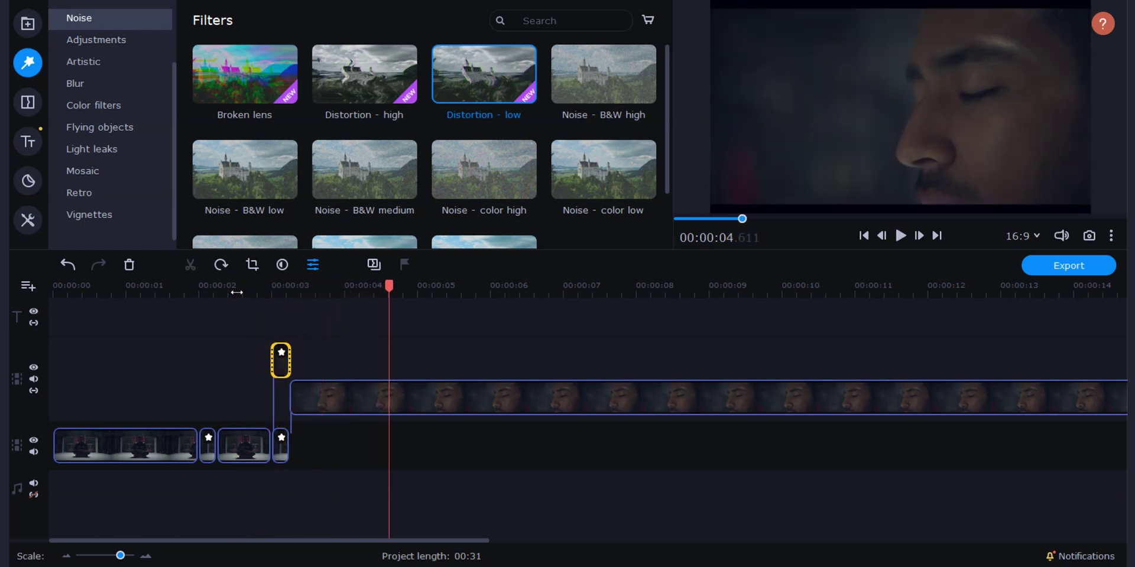